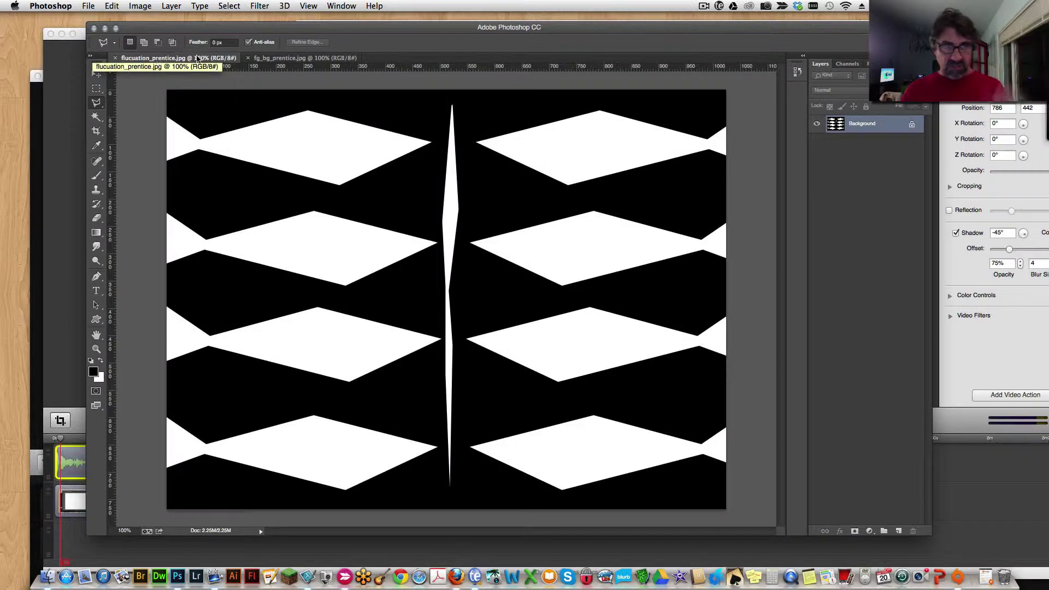
left_click(266, 58)
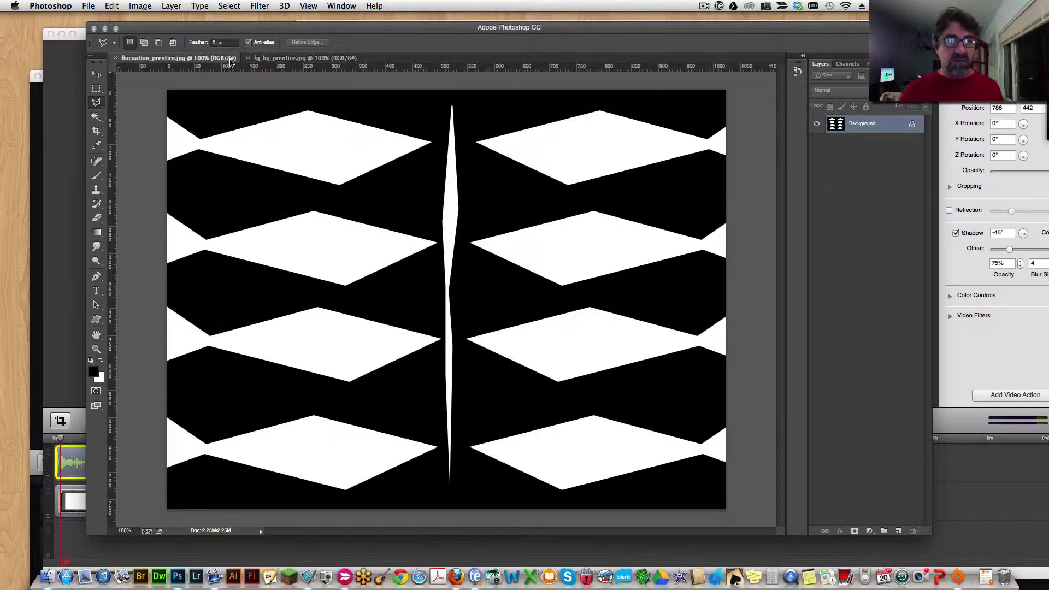
left_click(200, 58)
left_click(268, 59)
left_click(213, 58)
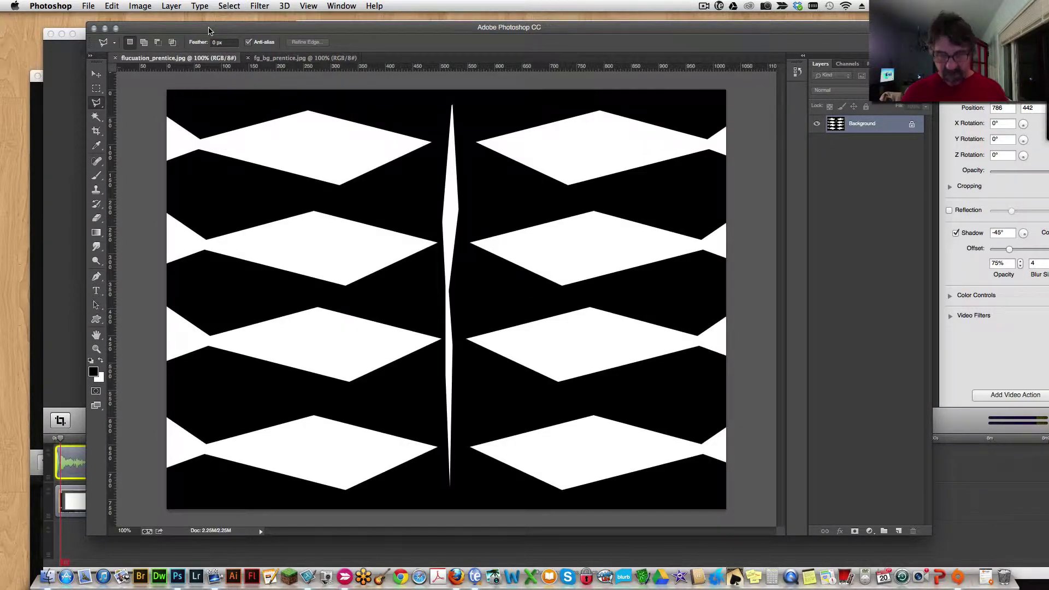
- Create a new RGB document 800 pixels wide and 2000 pixels high at 72 pixels/inch with a white background
key("super+n")
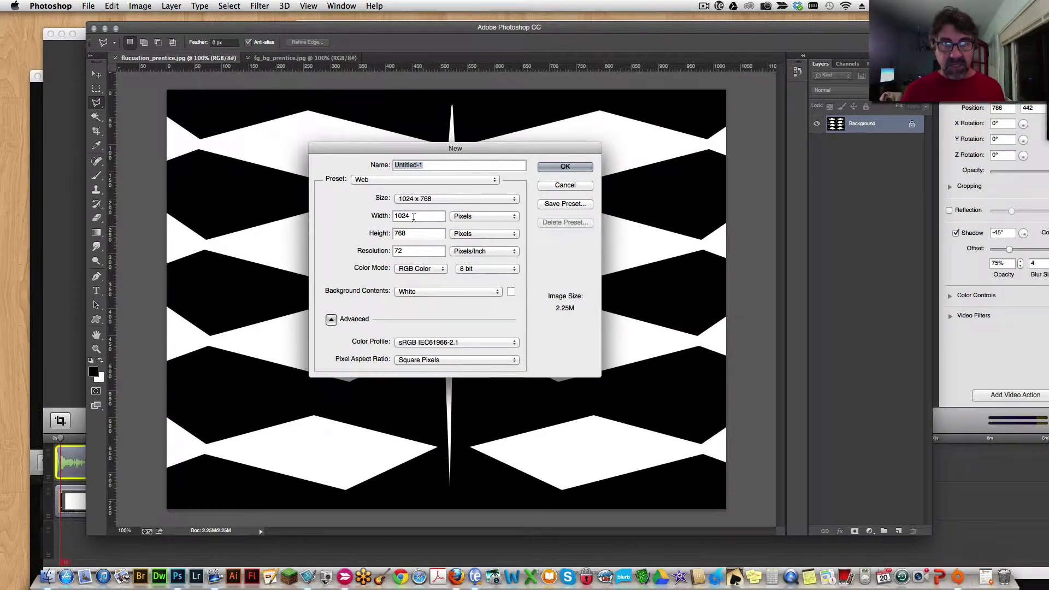
left_click_drag(413, 217, 392, 216)
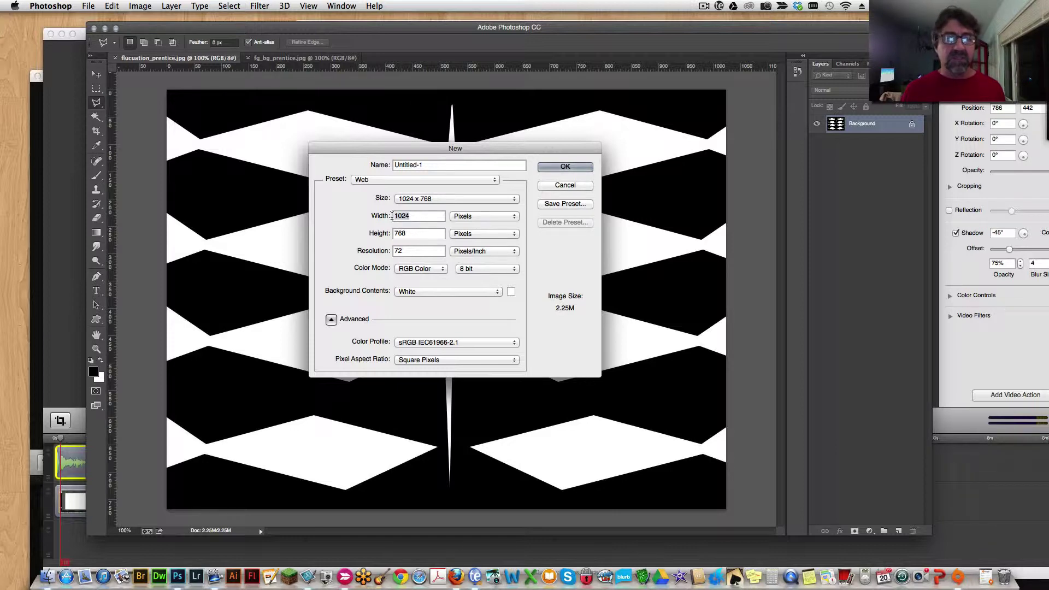
type("800")
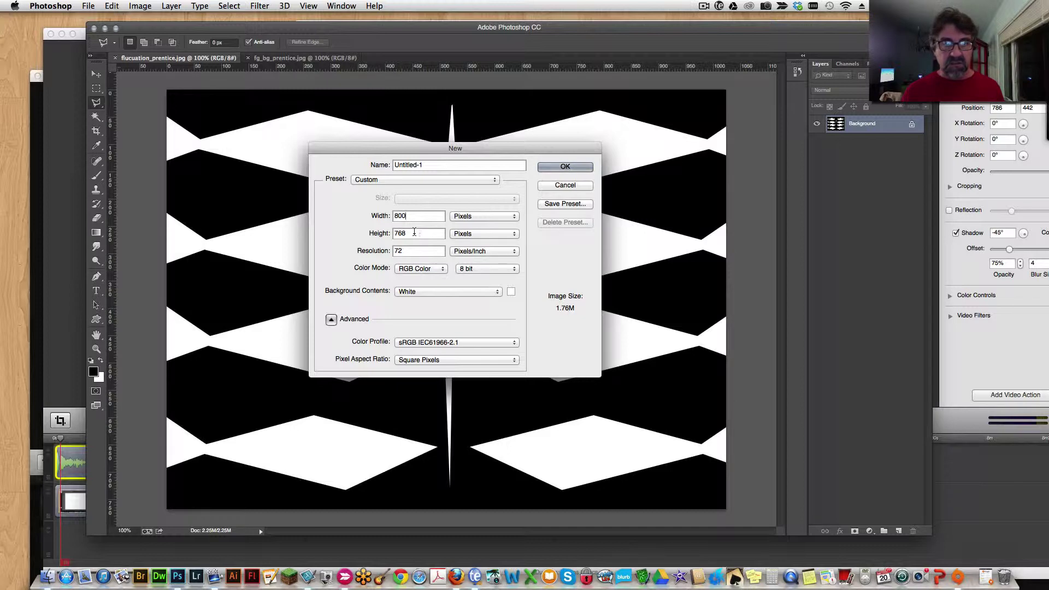
double_click(414, 231)
type("2000")
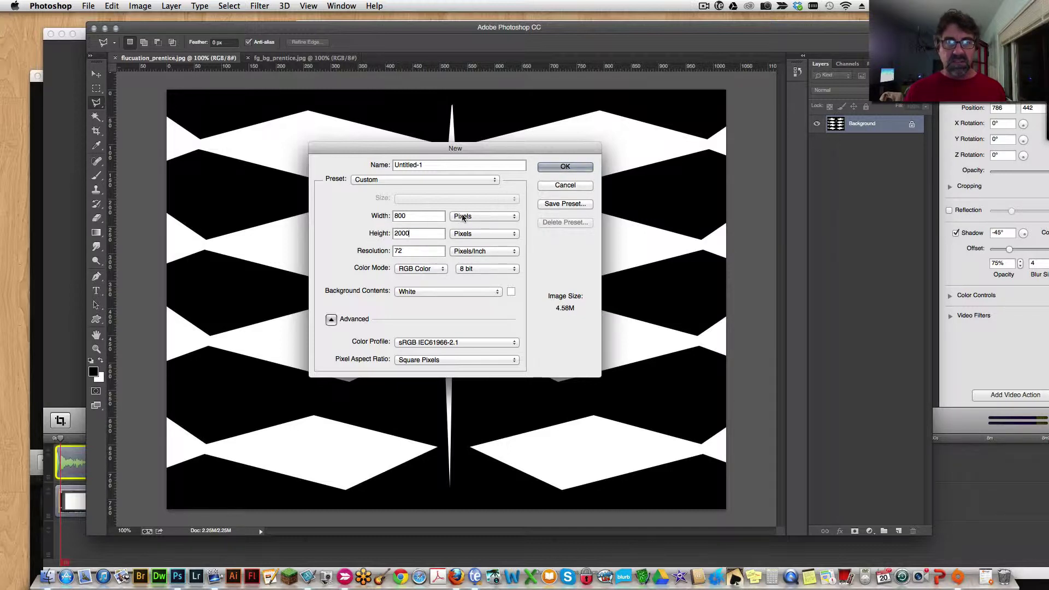
left_click(566, 167)
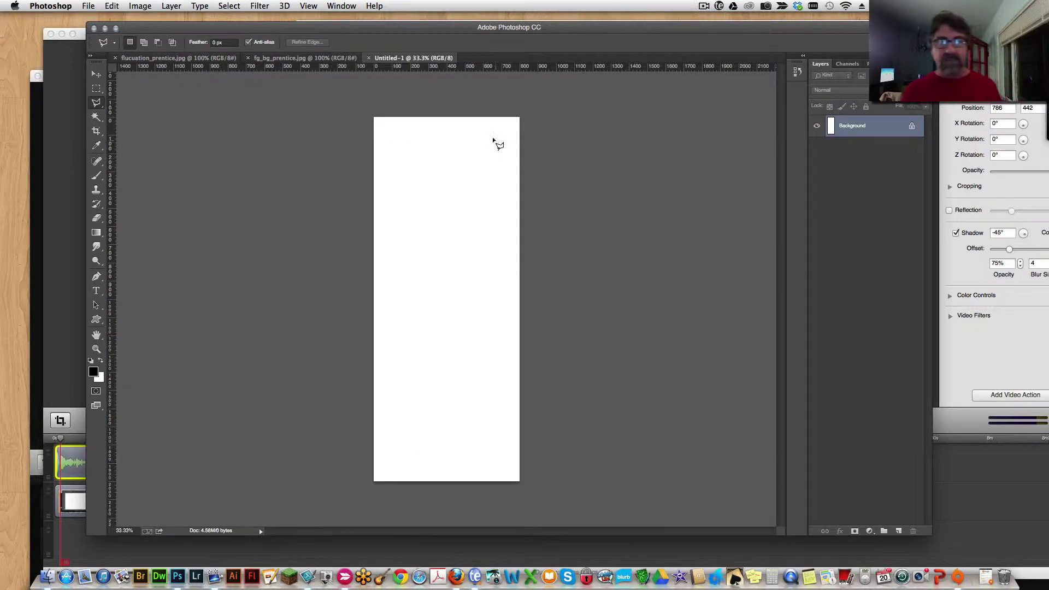
left_click_drag(422, 32, 432, 32)
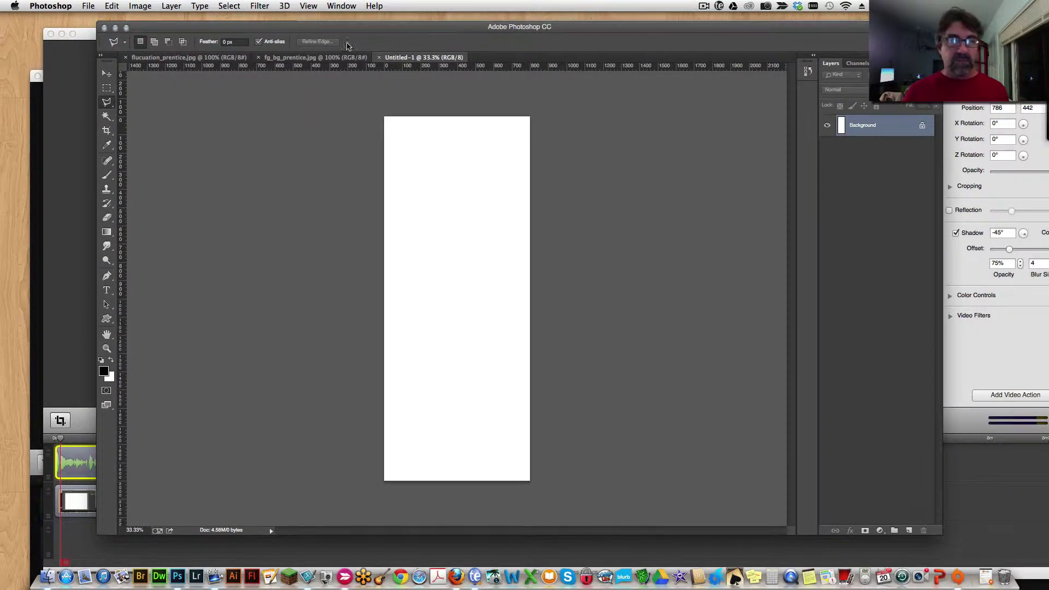
- Outline the whole canvas of fg_bg_prentice.jpg with a centered 1 px black stroke and clear the selection
left_click(313, 58)
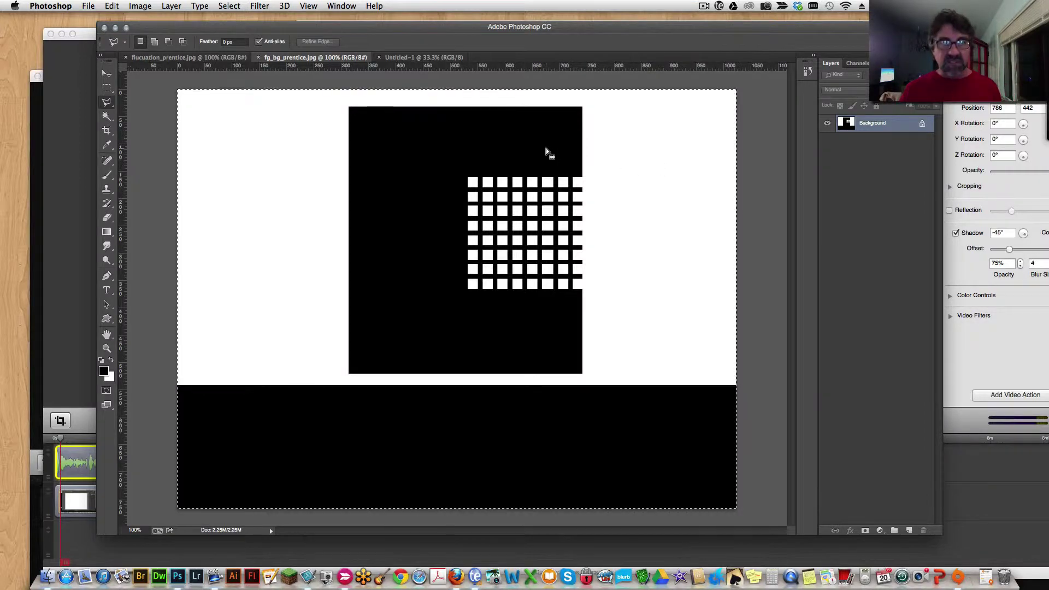
left_click(113, 5)
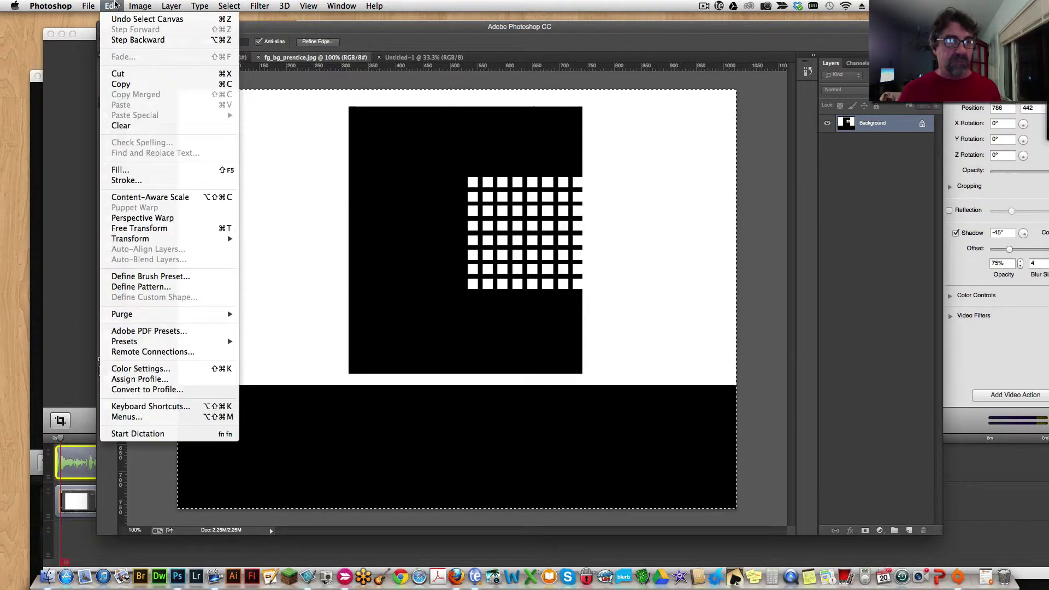
left_click(145, 180)
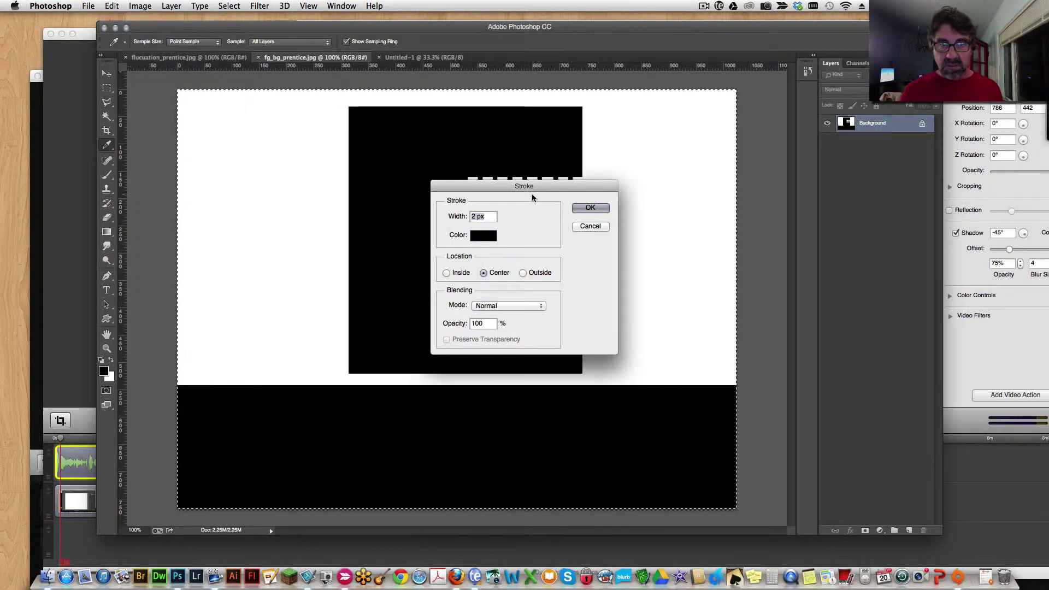
type("1")
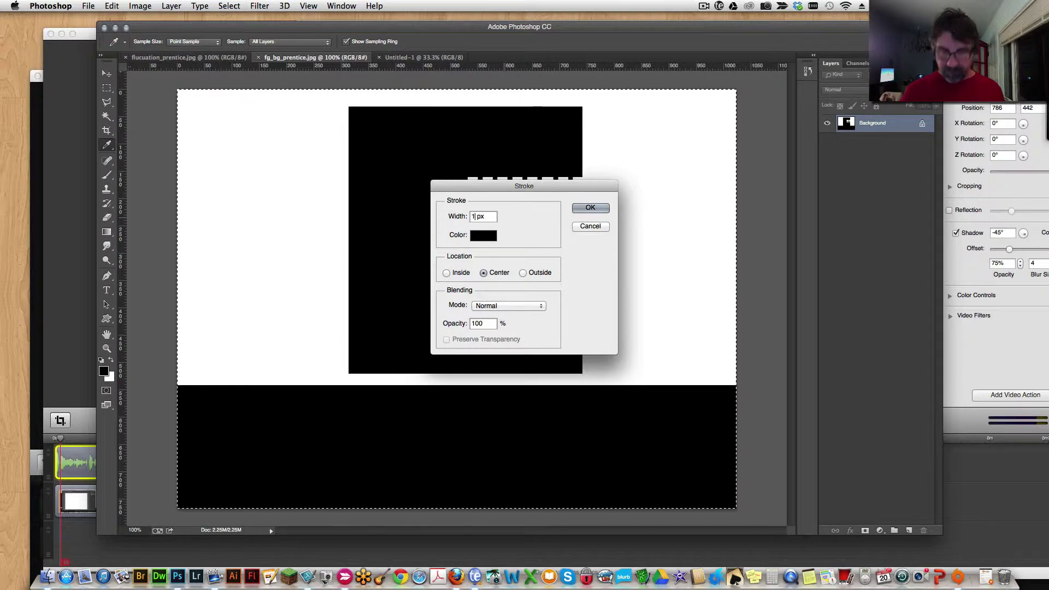
key("Return")
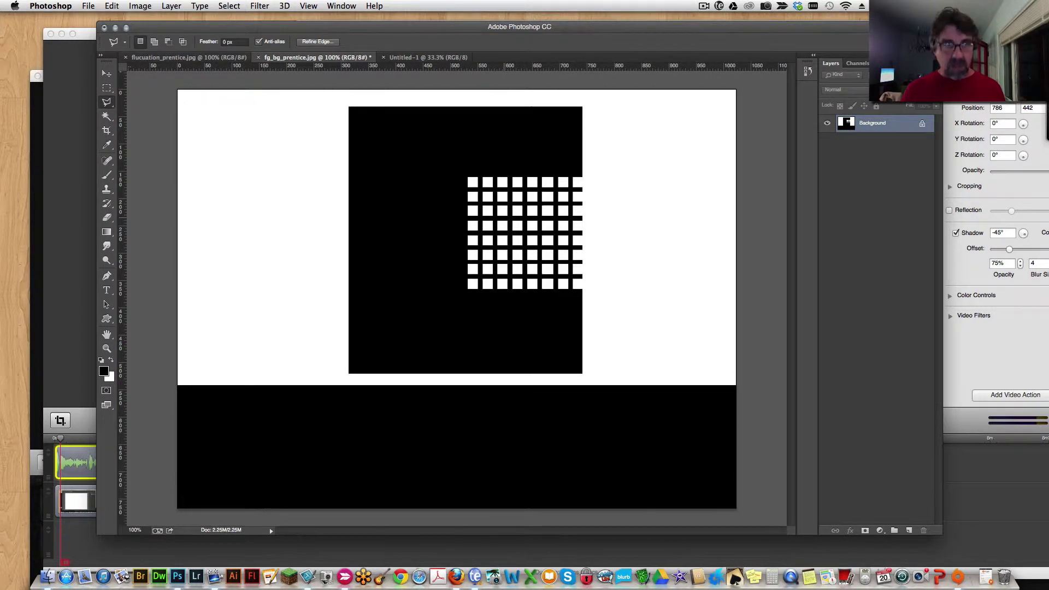
key("ctrl+d")
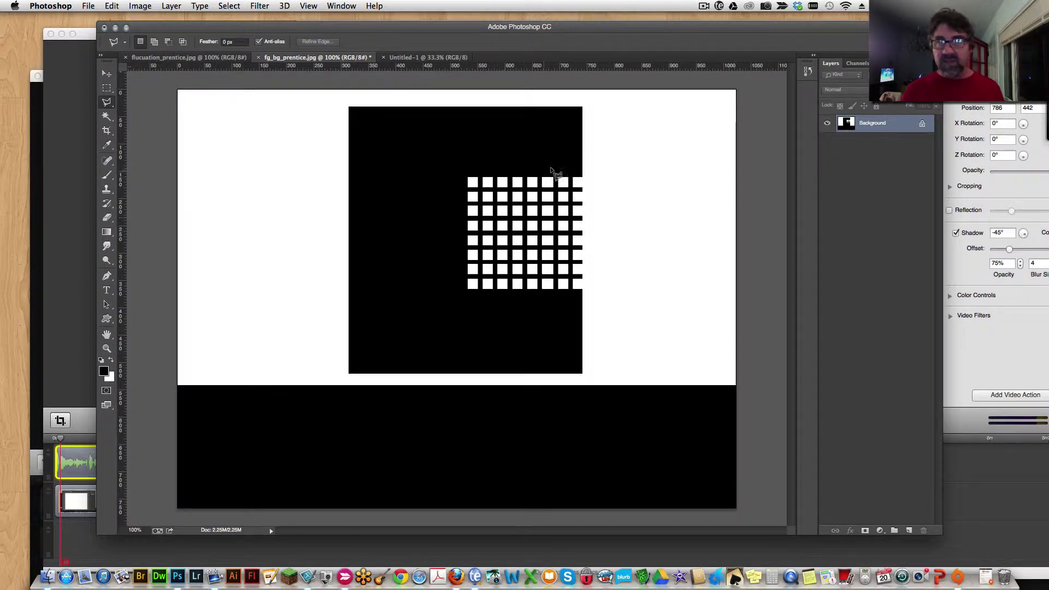
- Copy the entire outlined fg_bg_prentice.jpg image and paste it into the blank Untitled-1 document
key("ctrl+a")
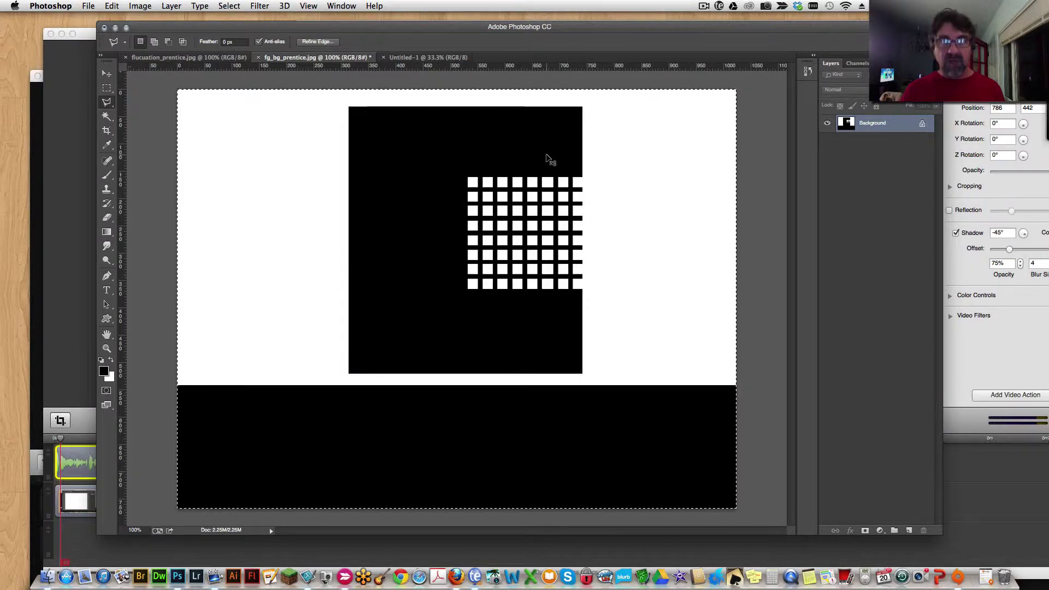
key("ctrl+c")
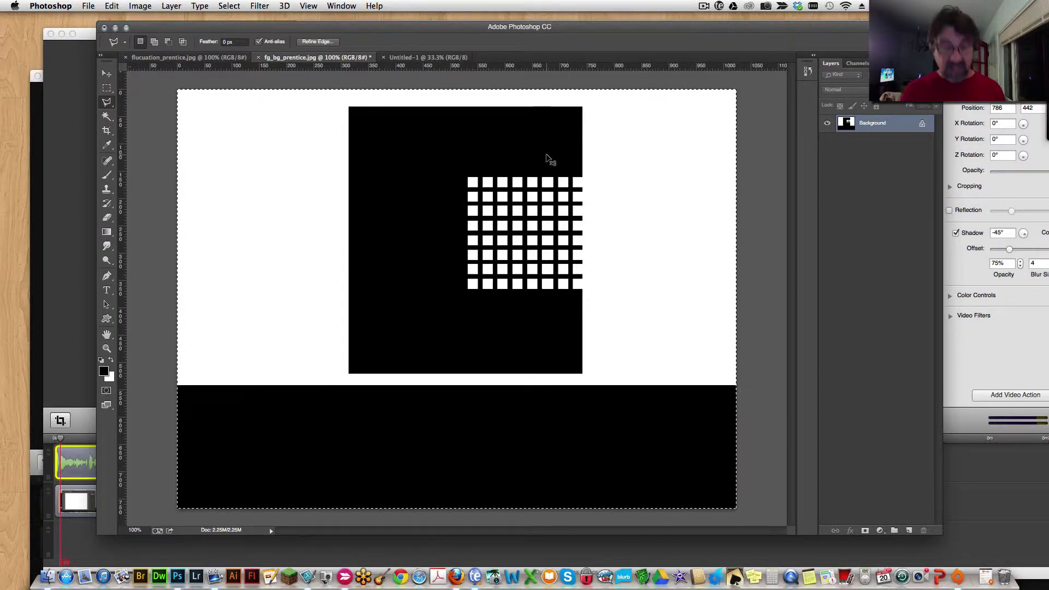
key("ctrl+a")
key("super+c")
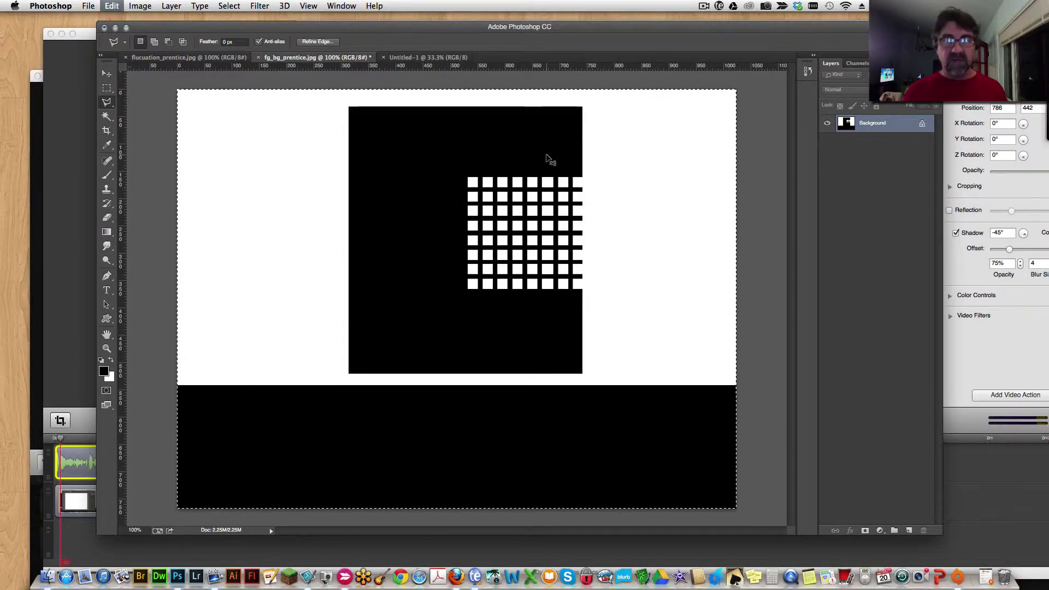
left_click(401, 57)
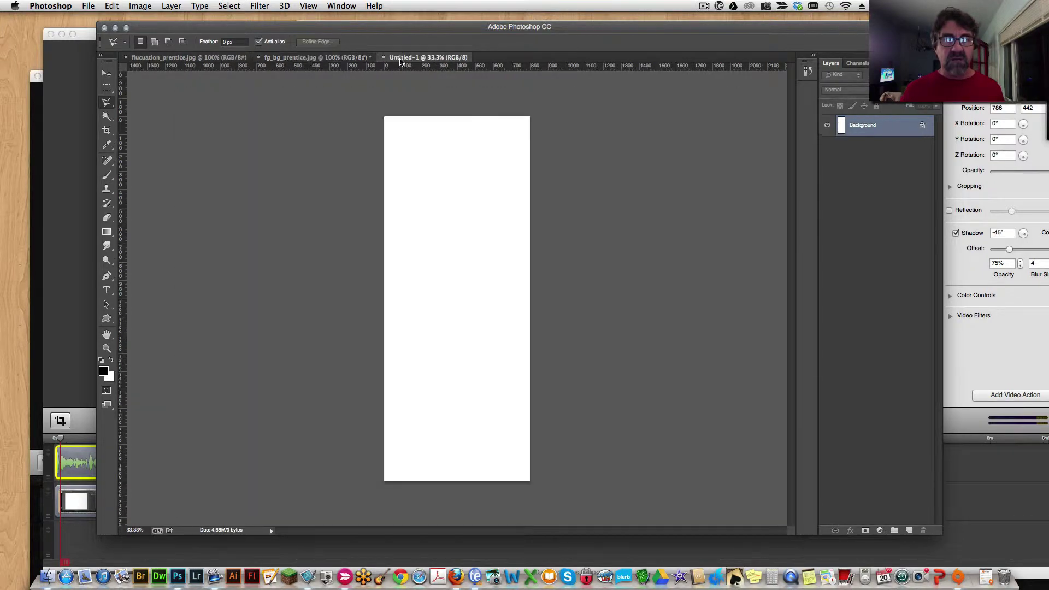
key("super+v")
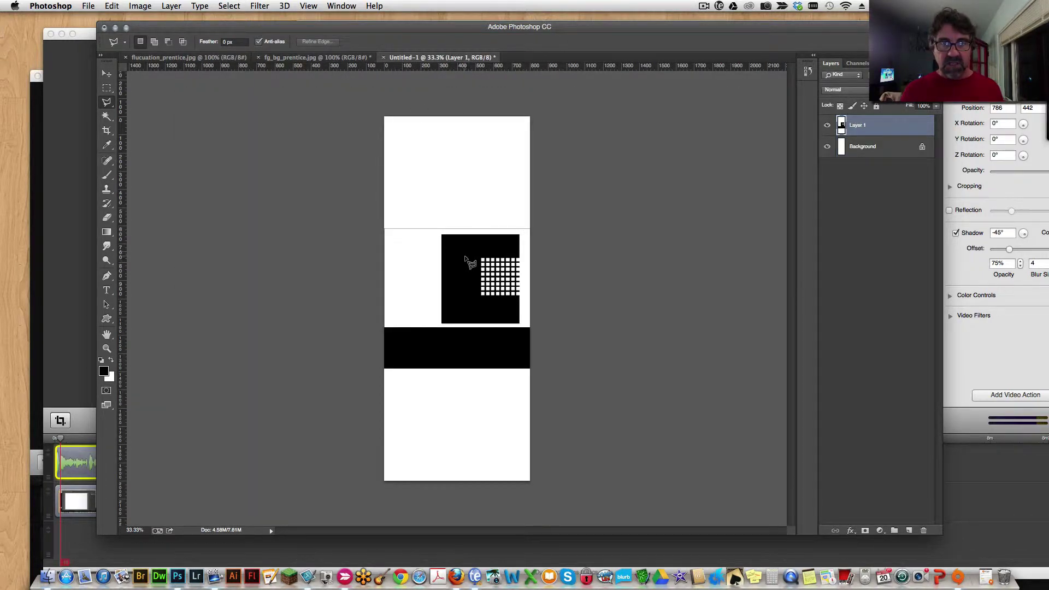
- Scale the pasted image down to about 74% and move it to the upper end of the page
key("v")
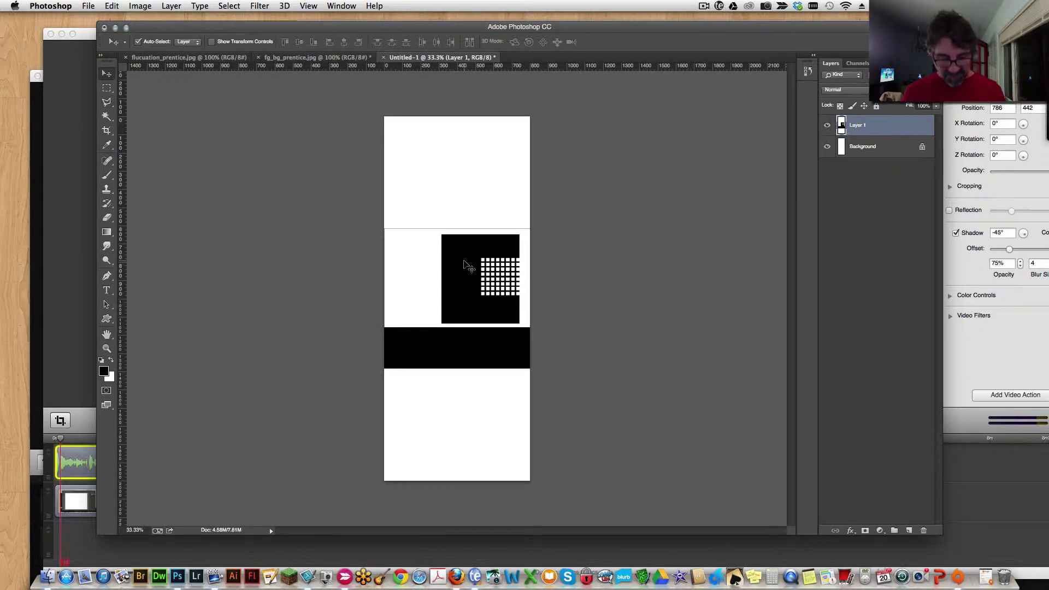
key("super+t")
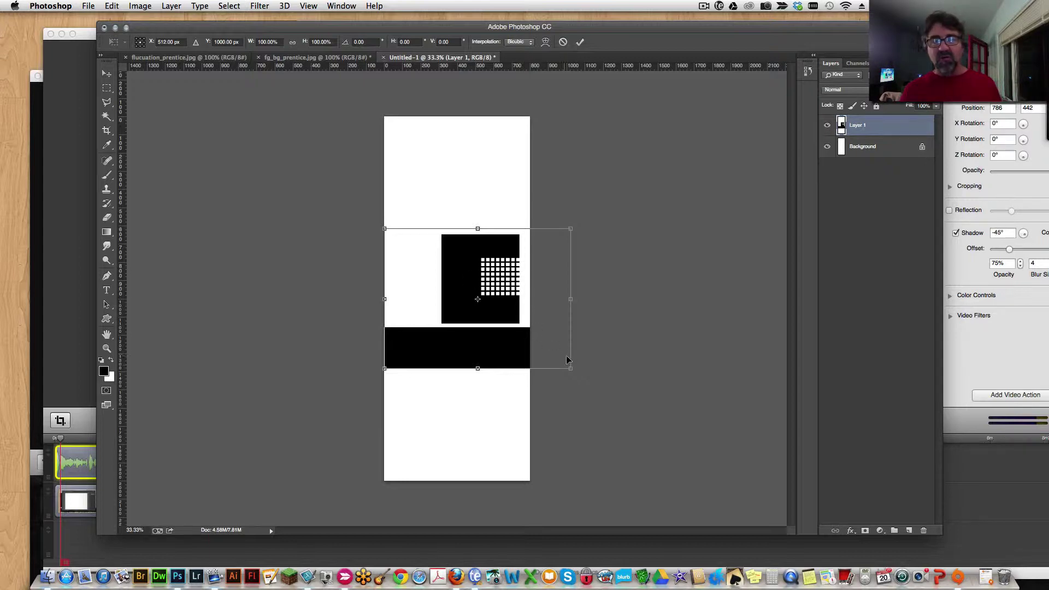
left_click_drag(571, 369, 500, 221)
key("Up")
key("Up")
key("Up")
key("Up")
key("Up")
key("Up")
key("Up")
key("Up")
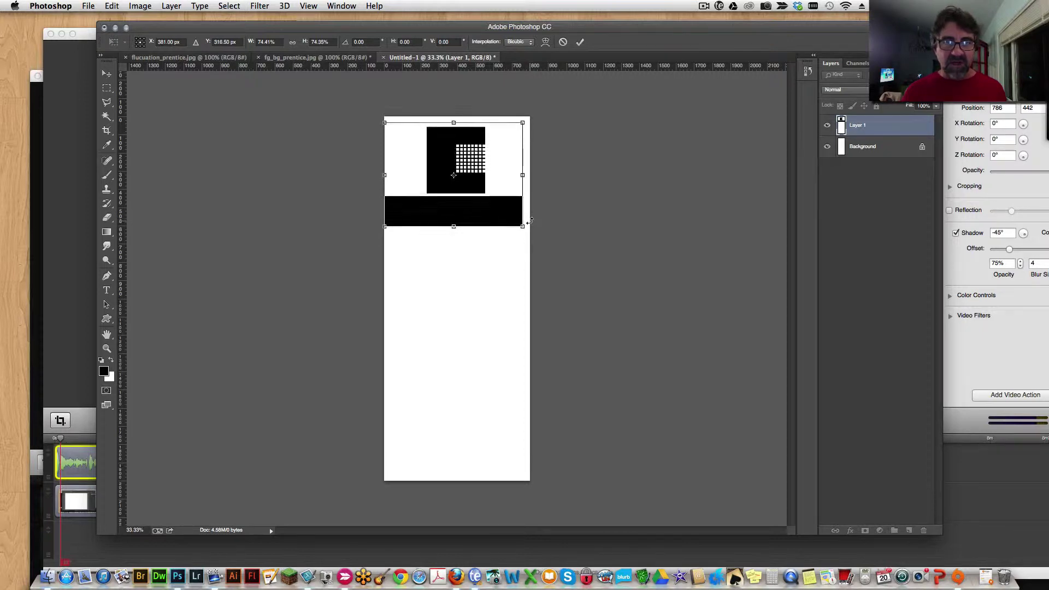
- Nudge the scaled image slightly right and up to even out its margins, and apply the transform
key("Right")
key("Right")
key("Right")
key("Right")
key("Right")
key("Right")
key("Up")
key("Up")
key("Up")
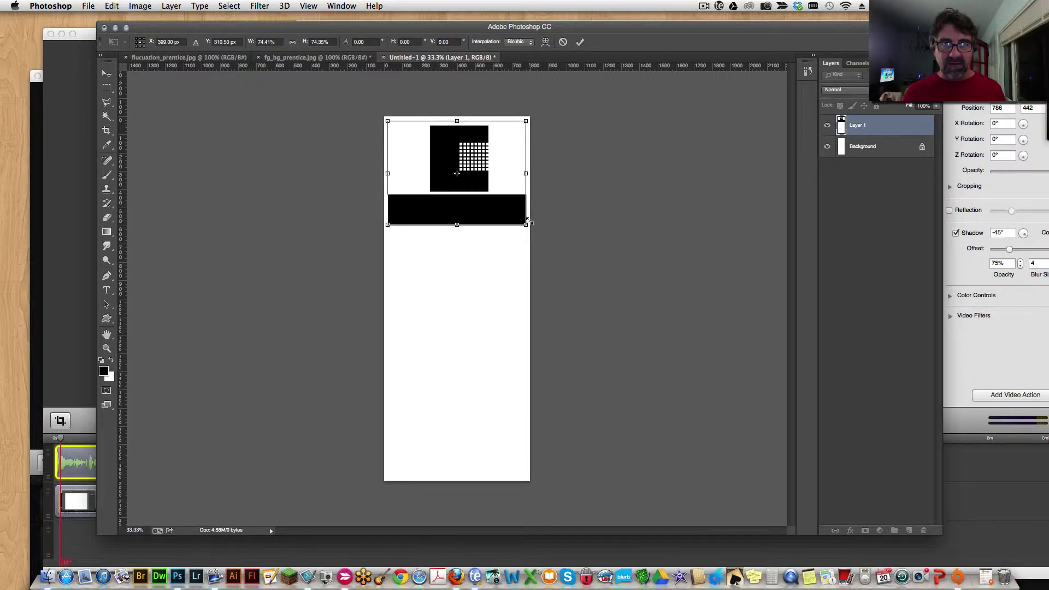
key("Right")
key("Return")
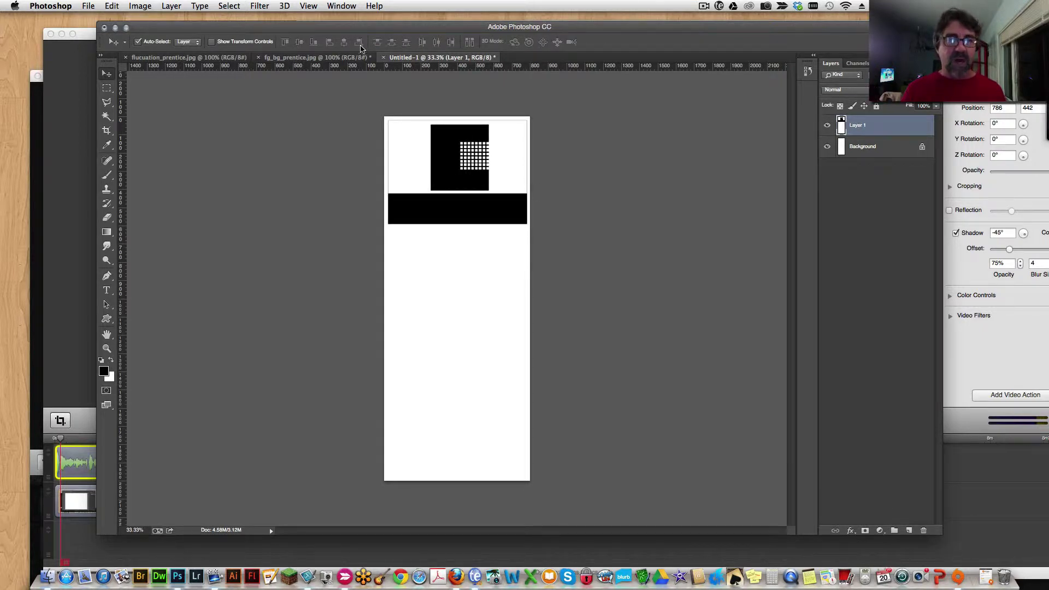
- Copy the entire flucuation_prentice.jpg image and paste it into the Untitled-1 document
left_click(143, 57)
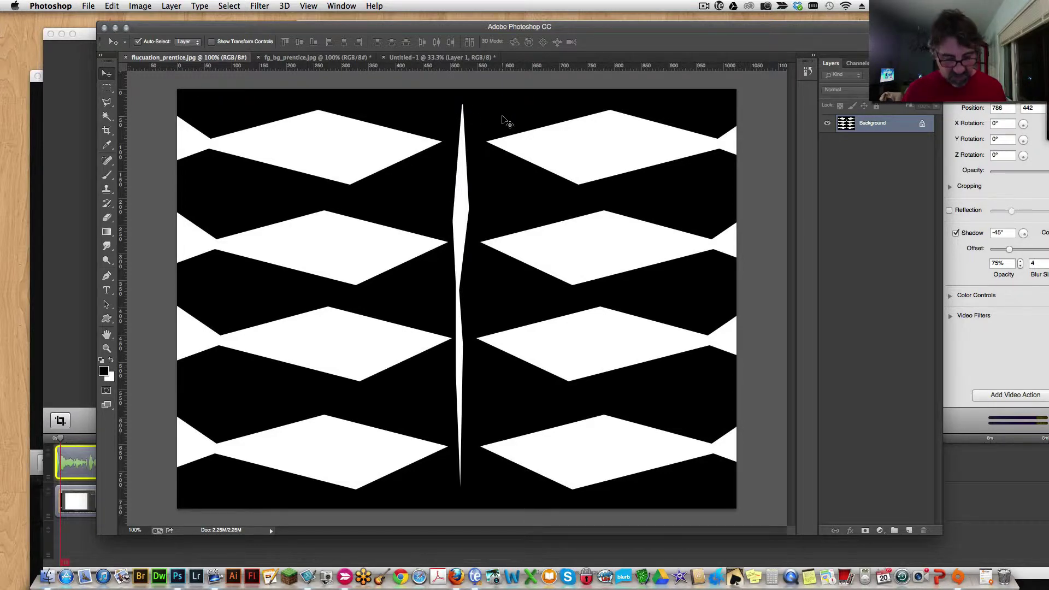
key("super+a")
key("super+c")
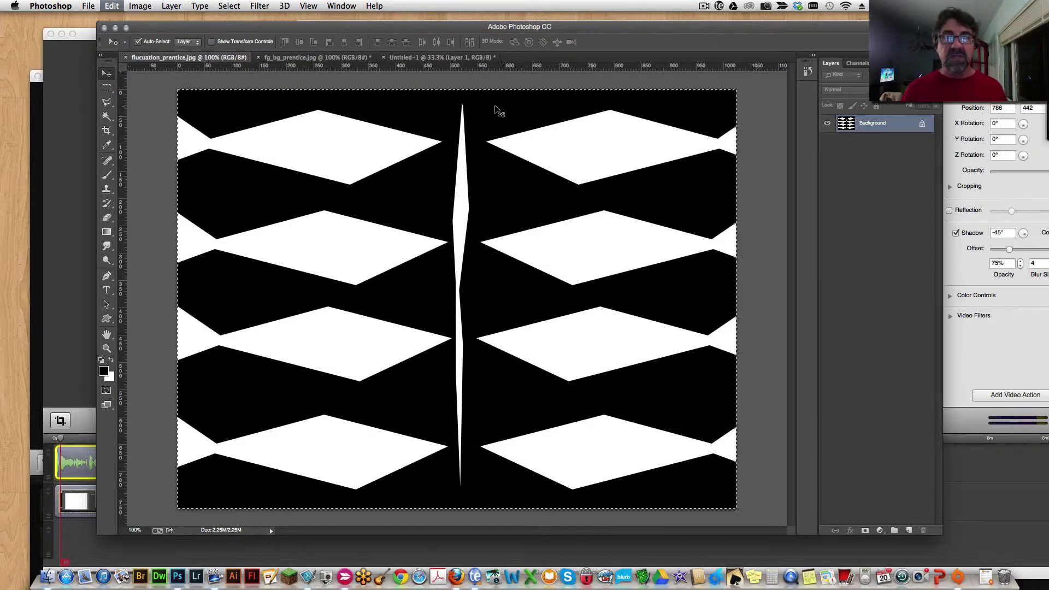
left_click(452, 59)
key("super+v")
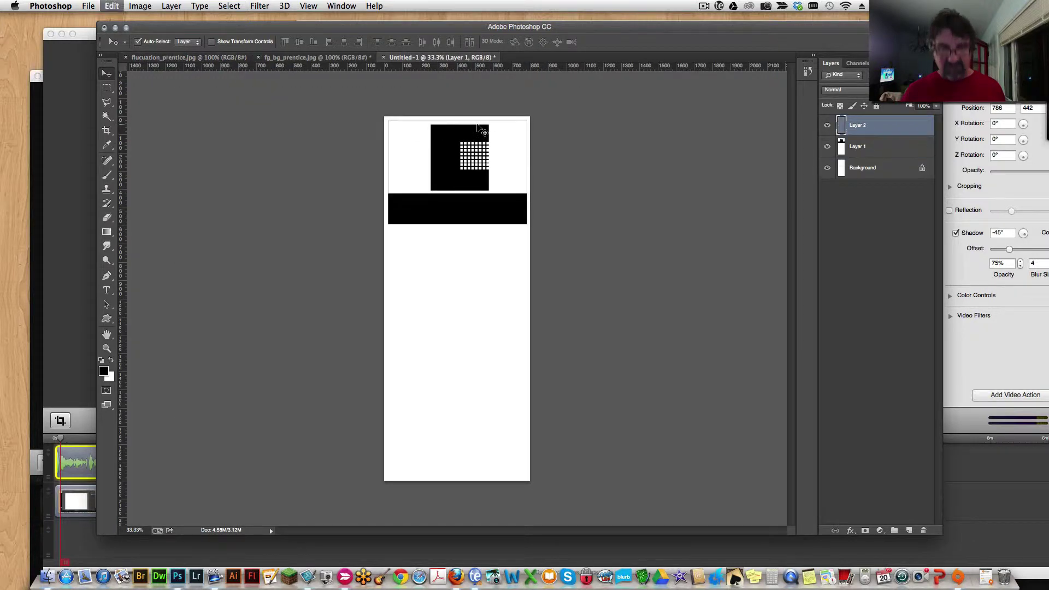
- Scale the pasted diamond pattern to match the first image's width and align it just below that image with a small gap
key("super+t")
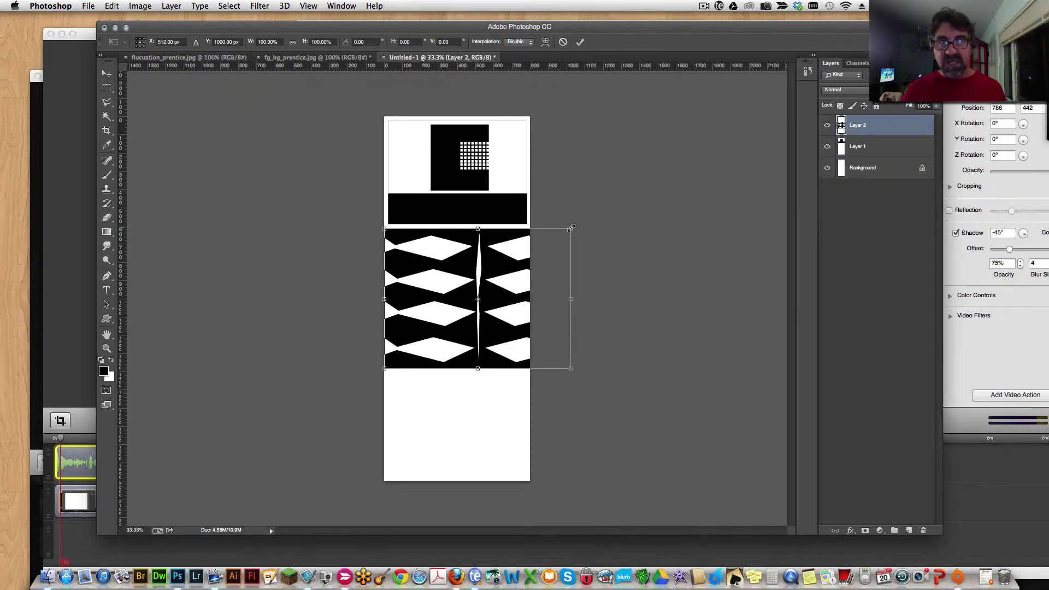
left_click_drag(571, 228, 520, 261)
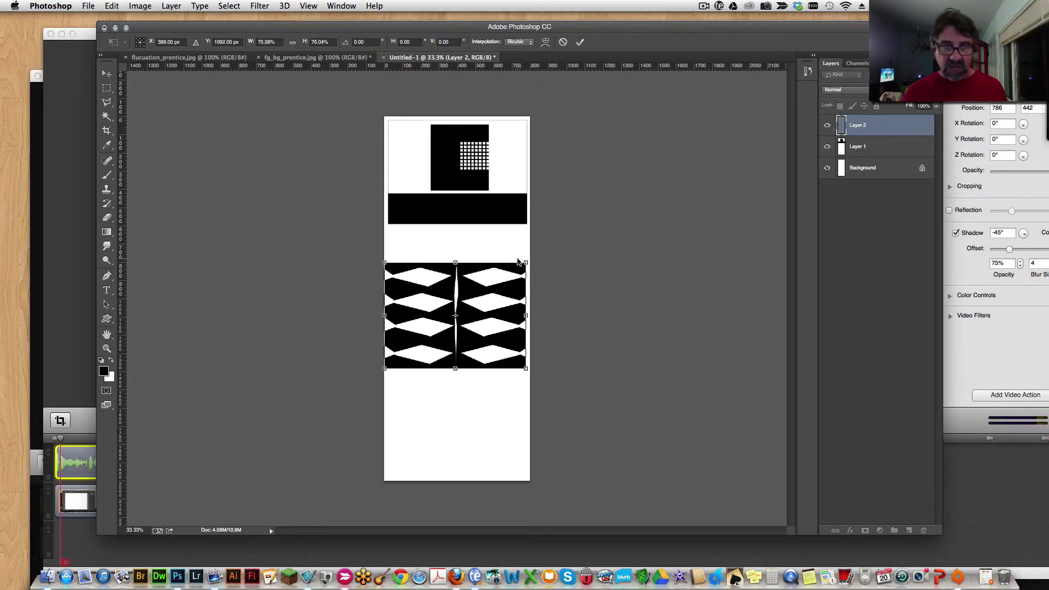
left_click_drag(503, 307, 507, 273)
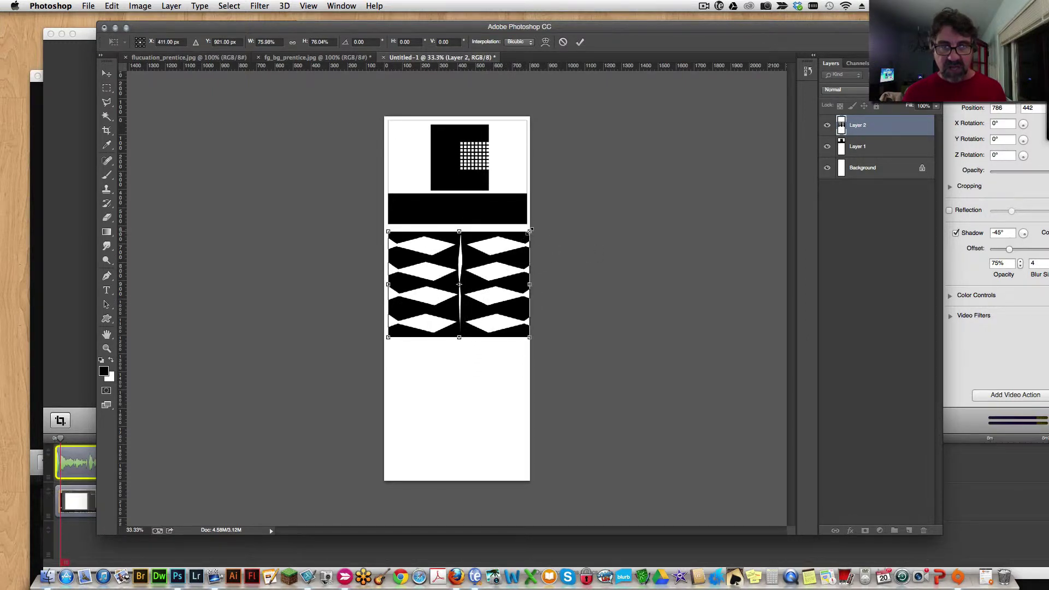
left_click_drag(529, 231, 528, 233)
key("Return")
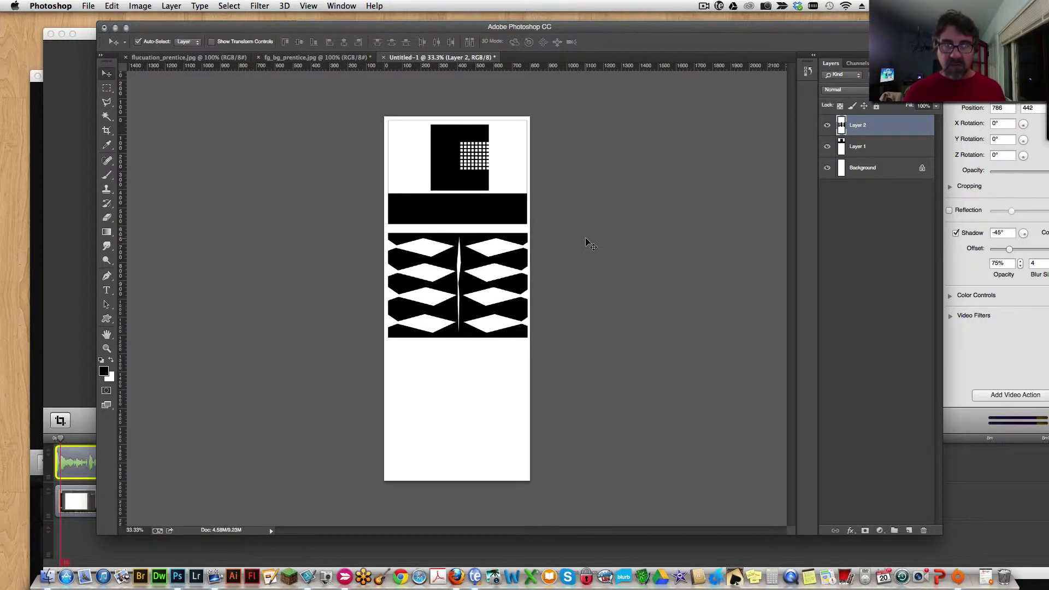
key("shift+Up")
key("shift+Up")
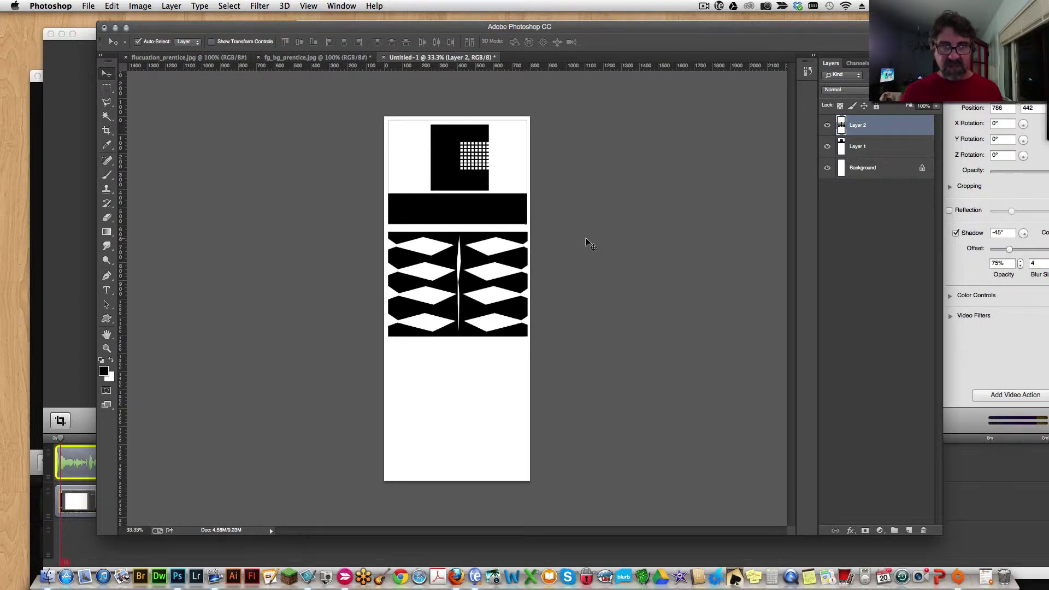
key("shift+Down")
key("shift+Down")
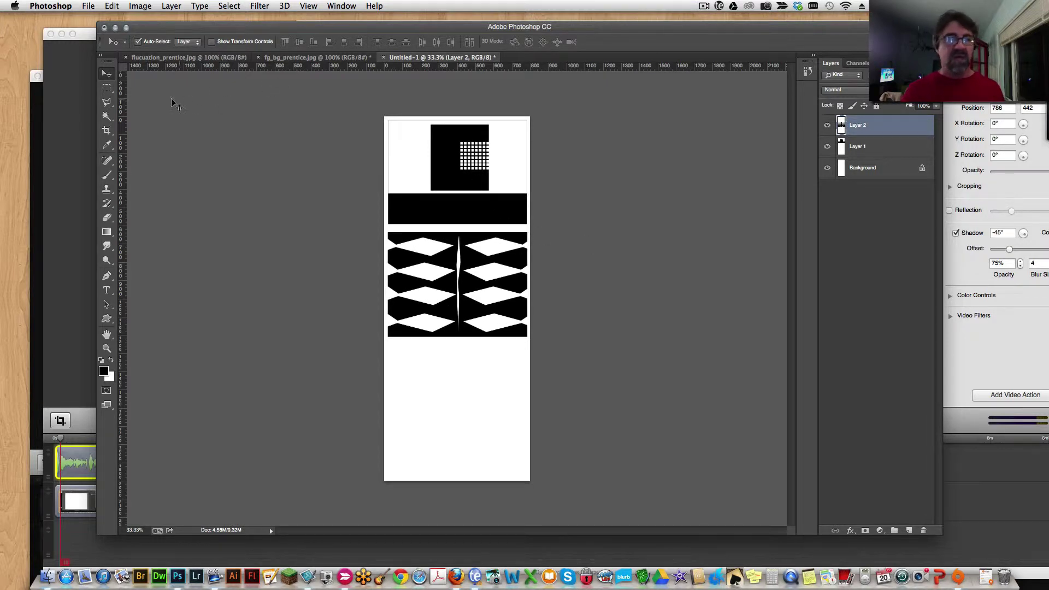
- Select the full-width area from the page's upper edge to just below the diamond pattern and crop the document to it
left_click(107, 88)
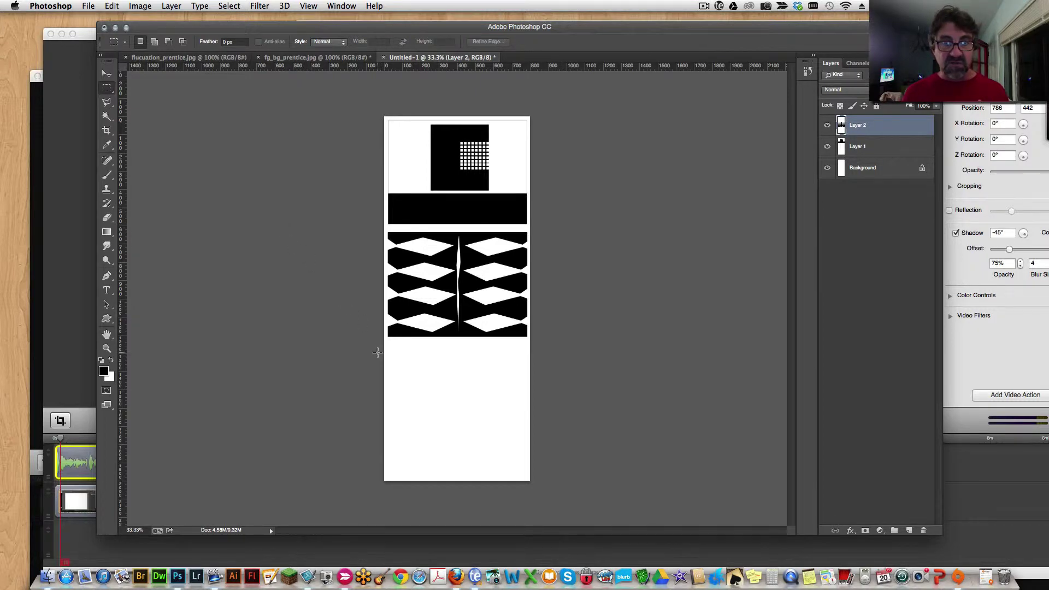
left_click_drag(377, 353, 569, 106)
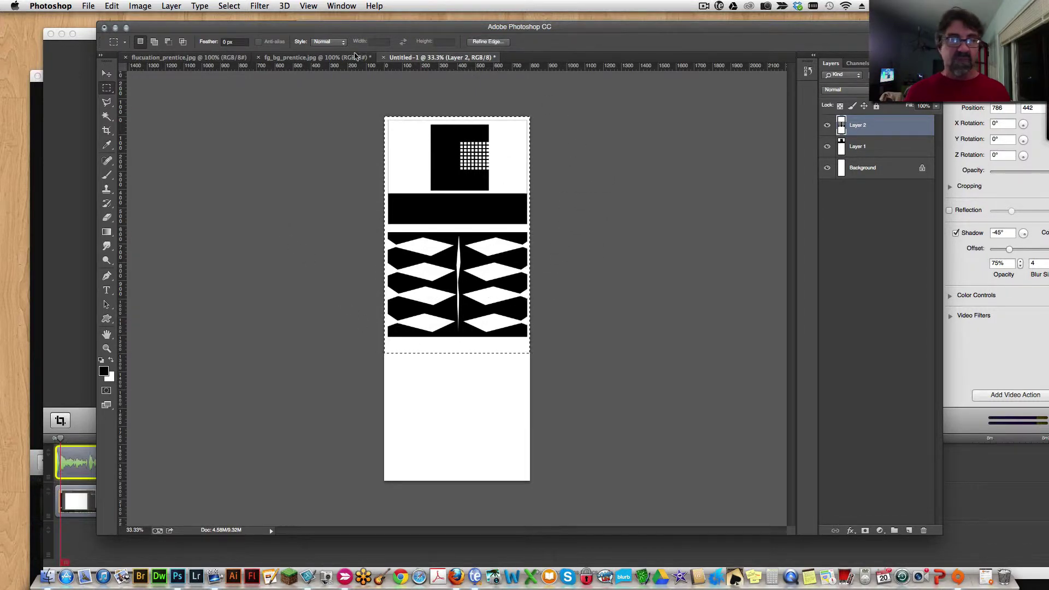
left_click(110, 6)
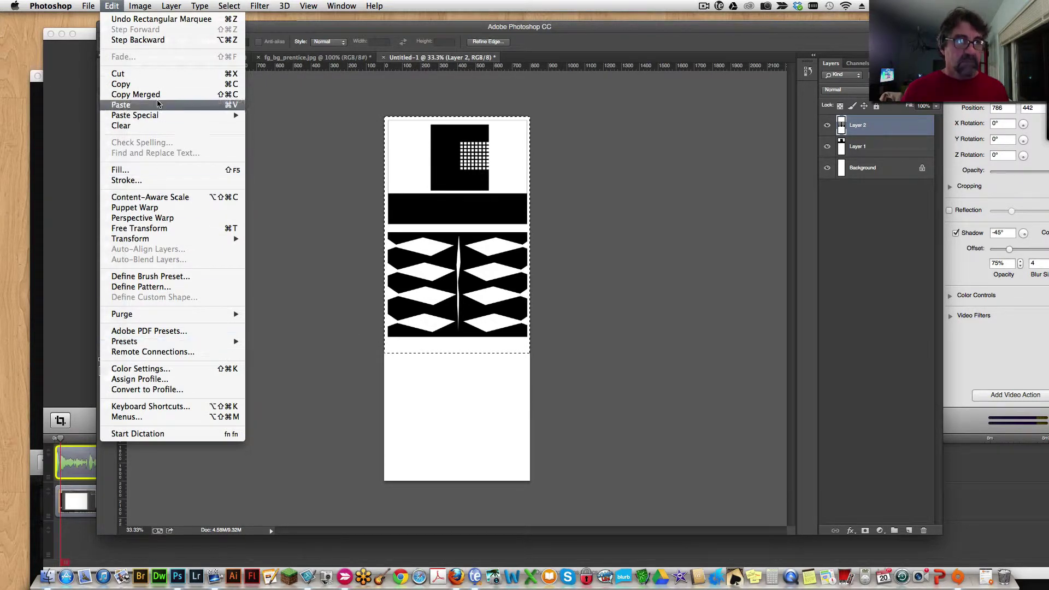
left_click(160, 125)
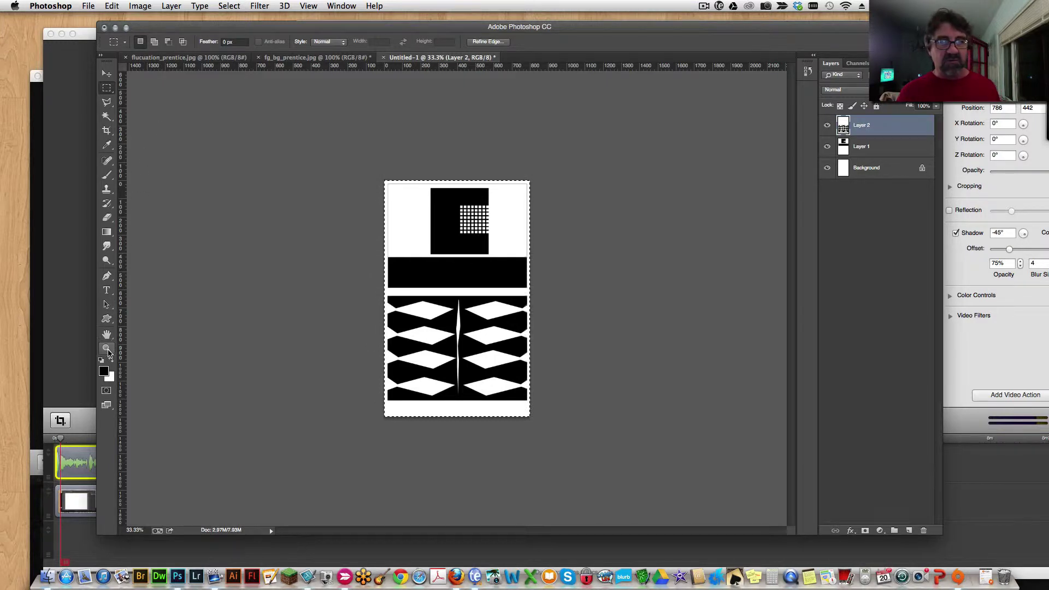
- Resize the whole image to 600 pixels wide with its proportions kept
double_click(107, 349)
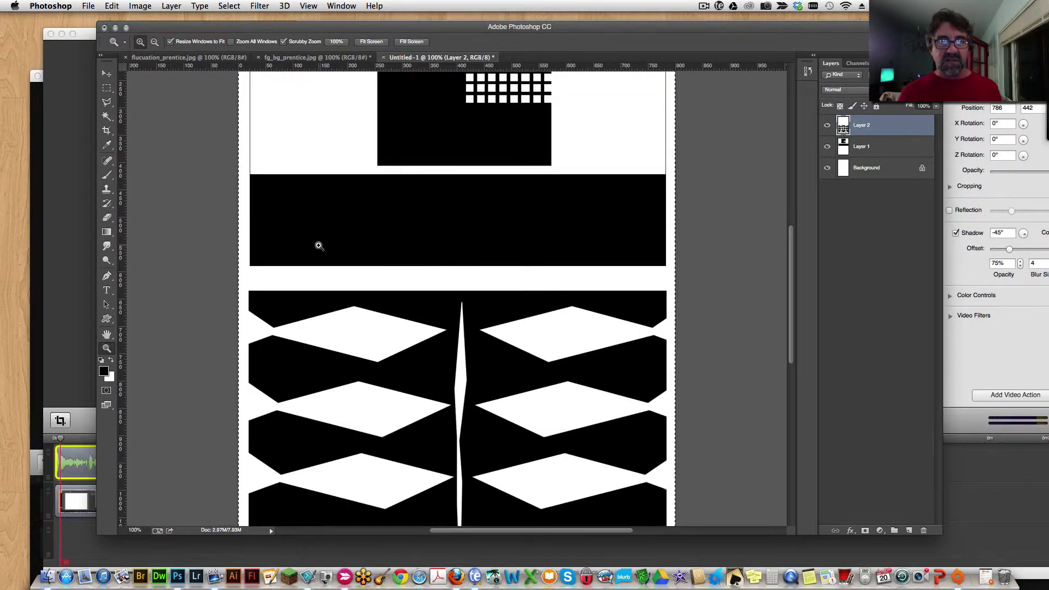
scroll(333, 219, "up", 5)
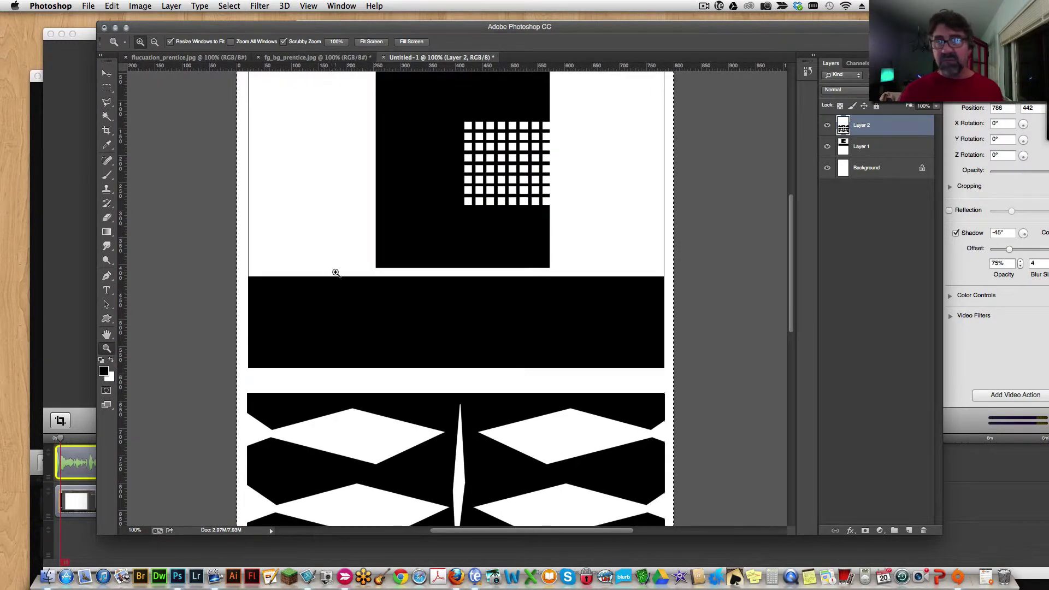
left_click(255, 148)
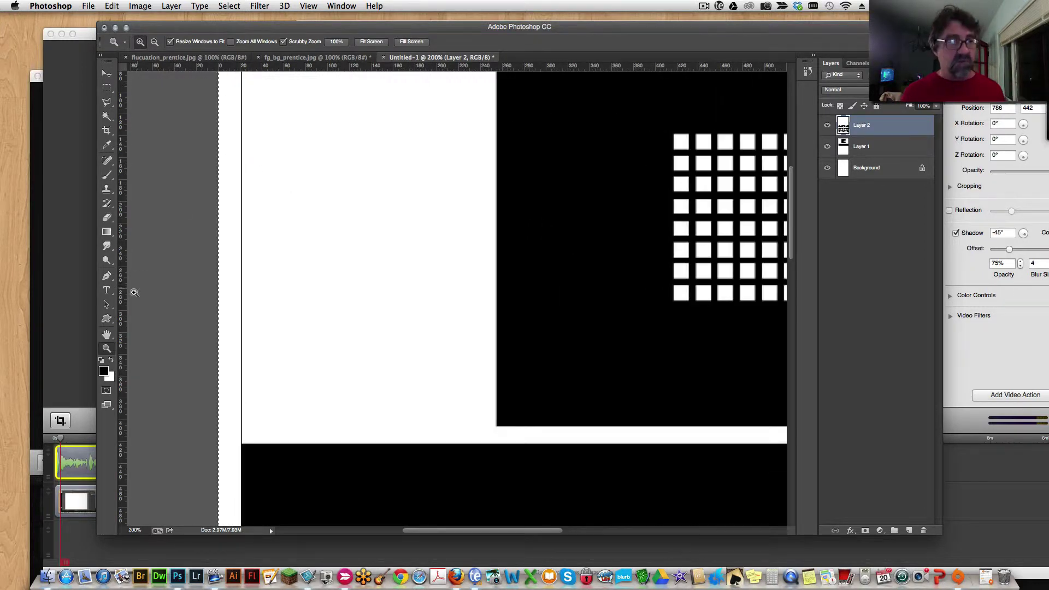
key("super+minus")
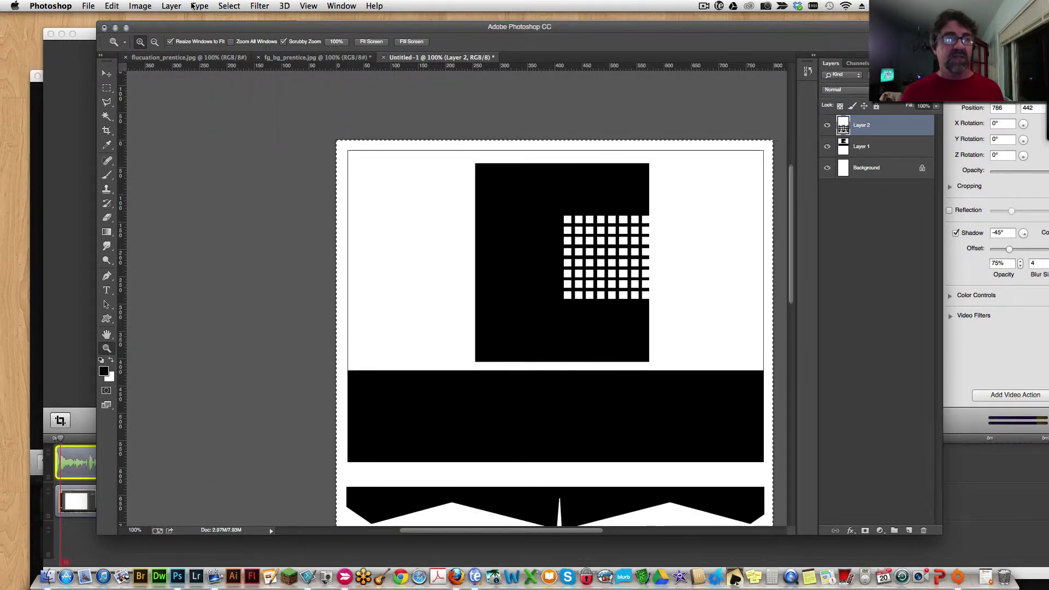
left_click(147, 6)
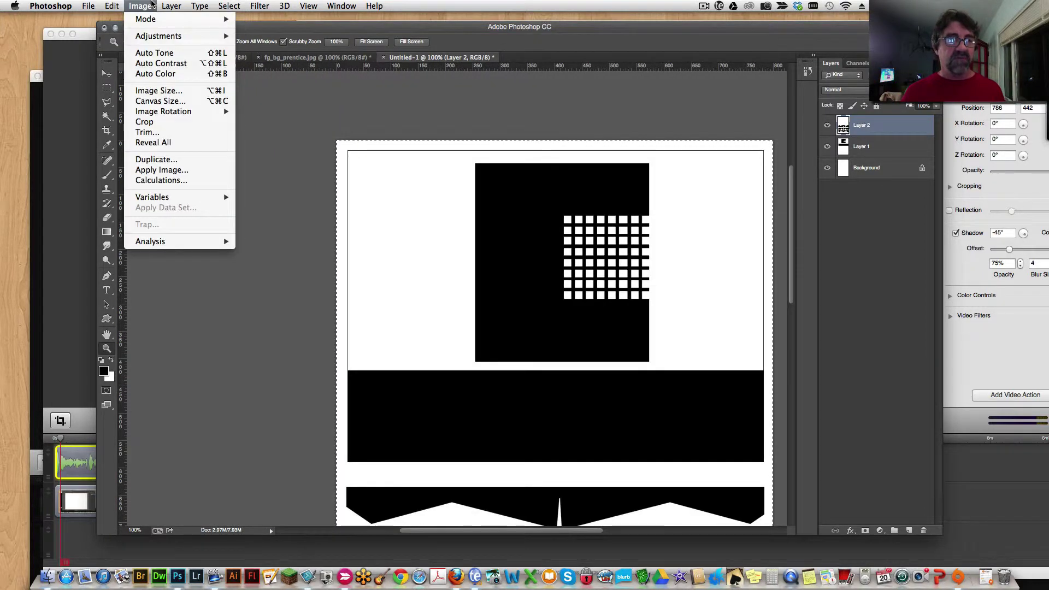
left_click(152, 91)
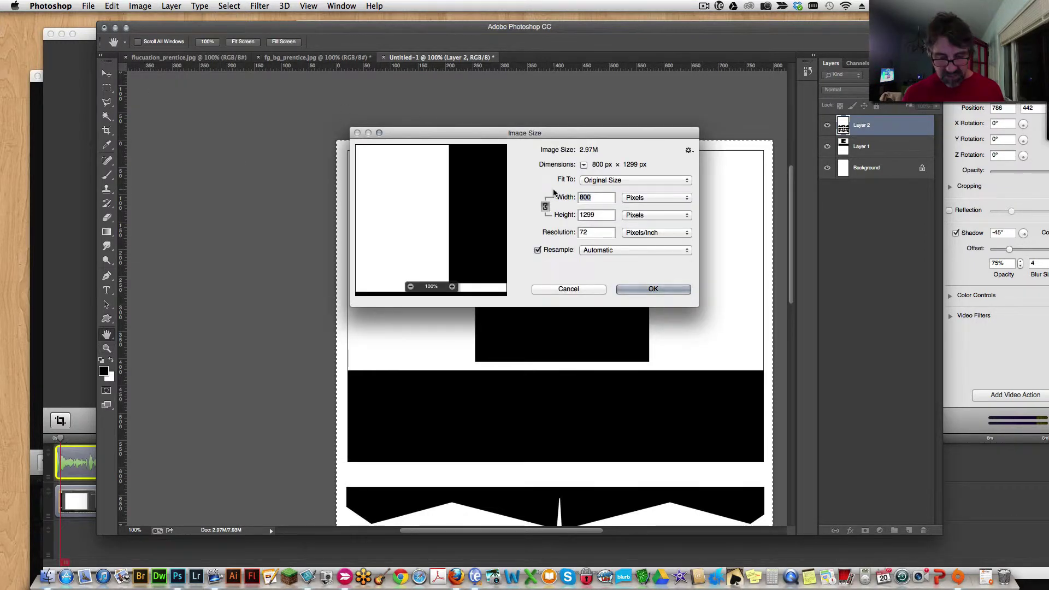
type("600")
key("Return")
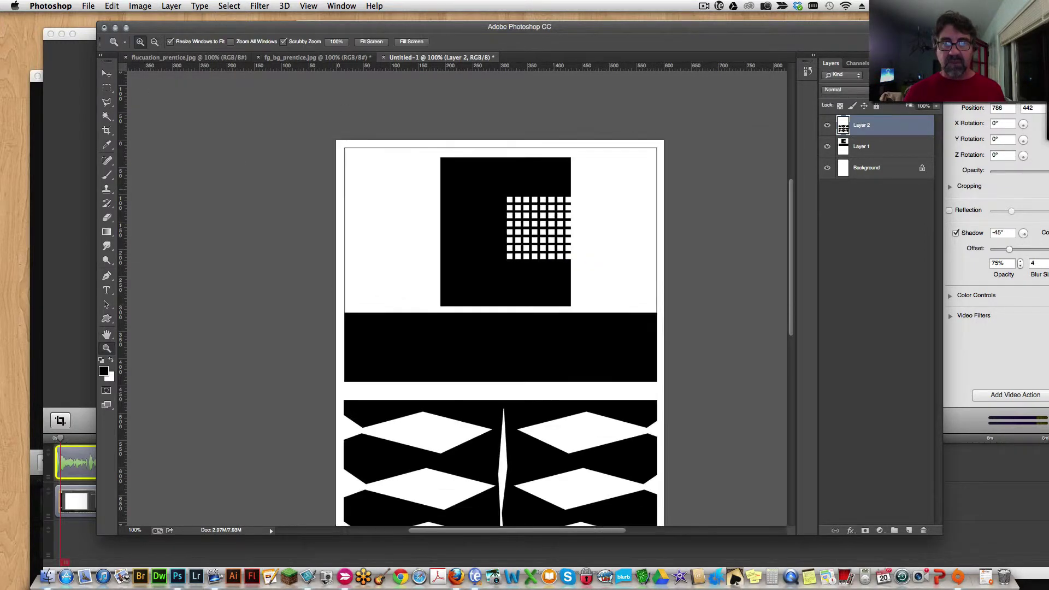
scroll(536, 204, "down", 5)
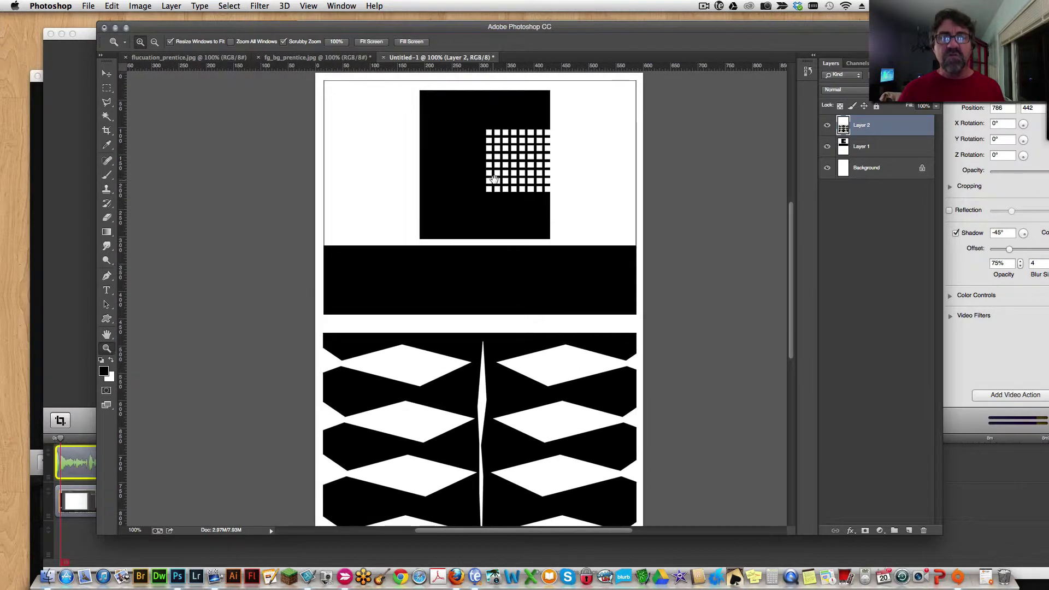
scroll(511, 195, "down", 3)
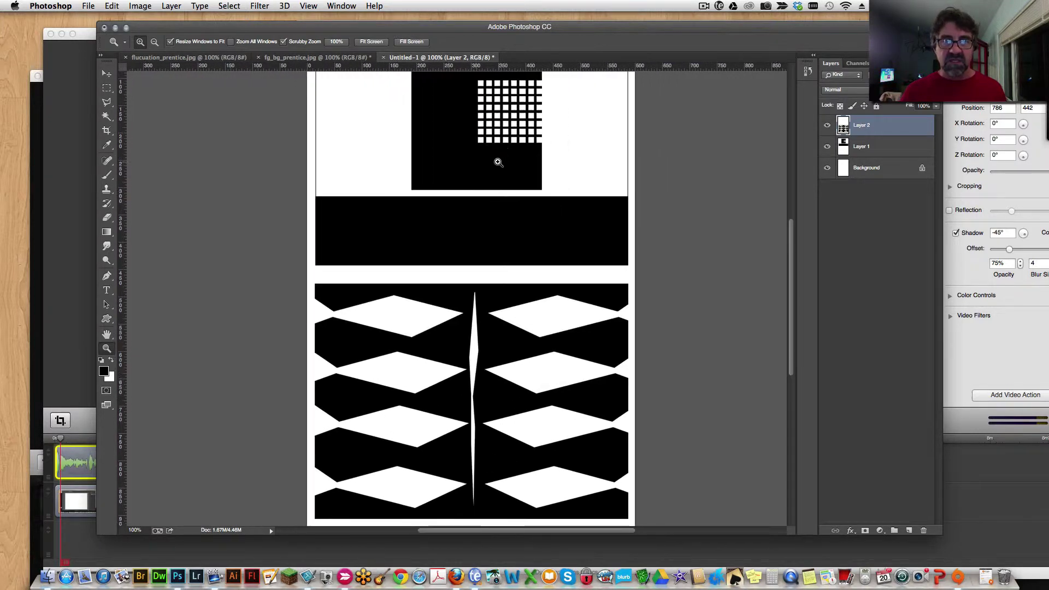
left_click_drag(510, 148, 499, 189)
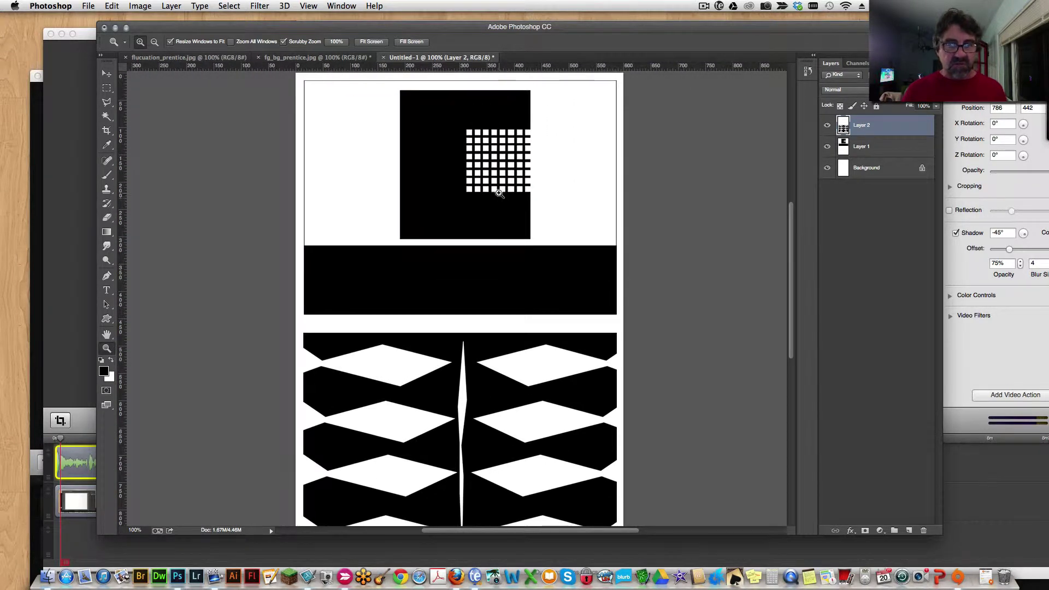
left_click_drag(484, 234, 488, 267)
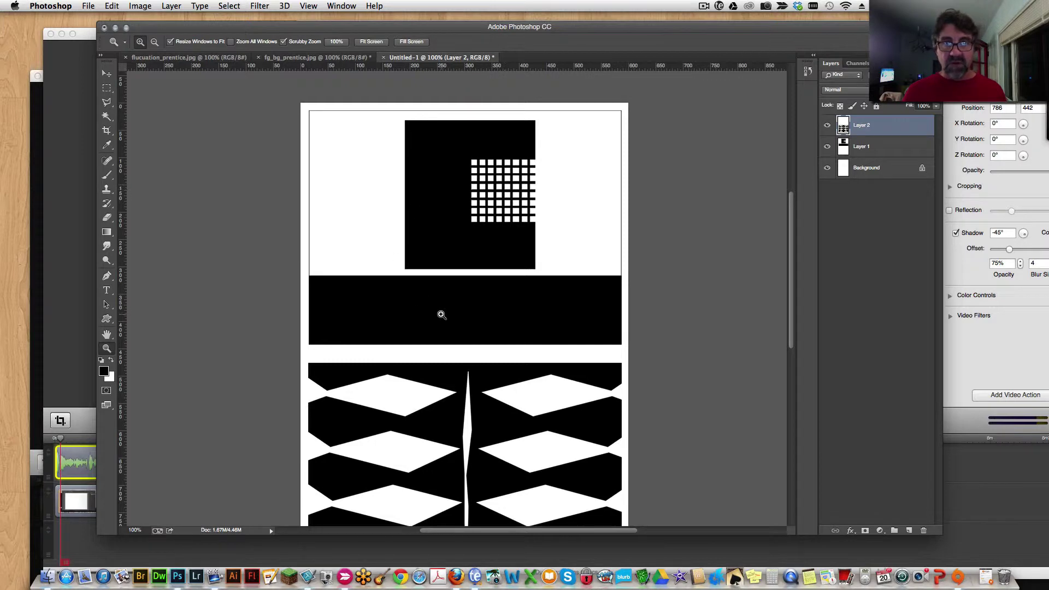
scroll(440, 324, "down", 5)
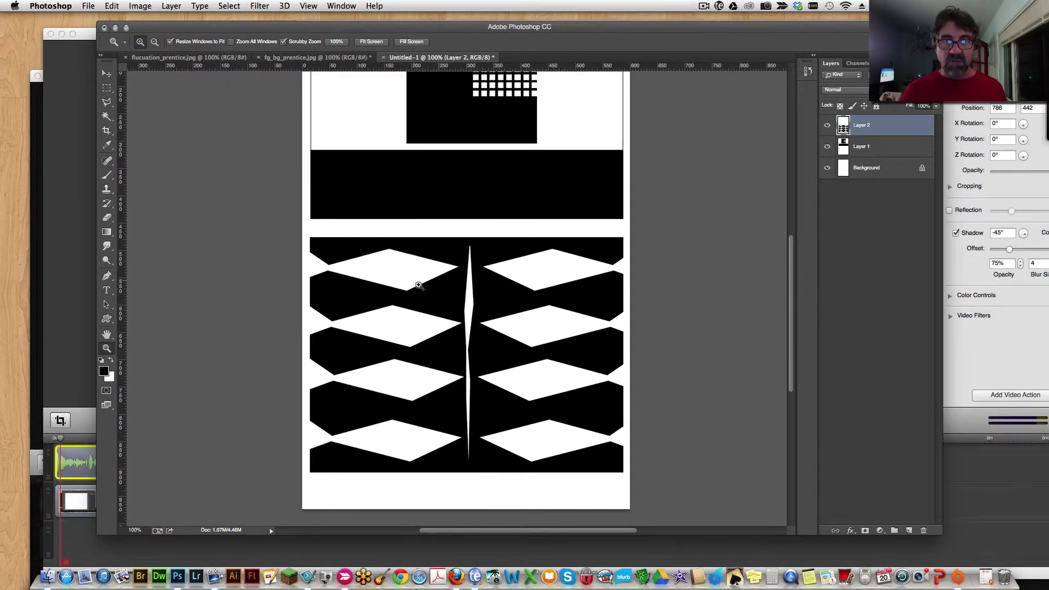
left_click_drag(390, 330, 391, 303)
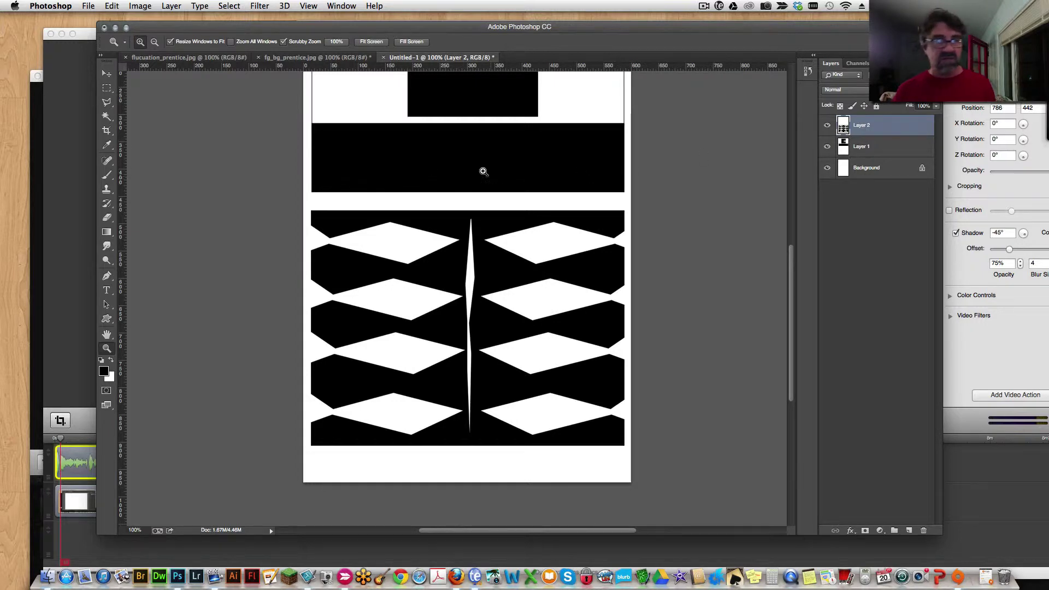
- Set up the Type tool with the Arial Regular font at 11 pt
left_click(107, 292)
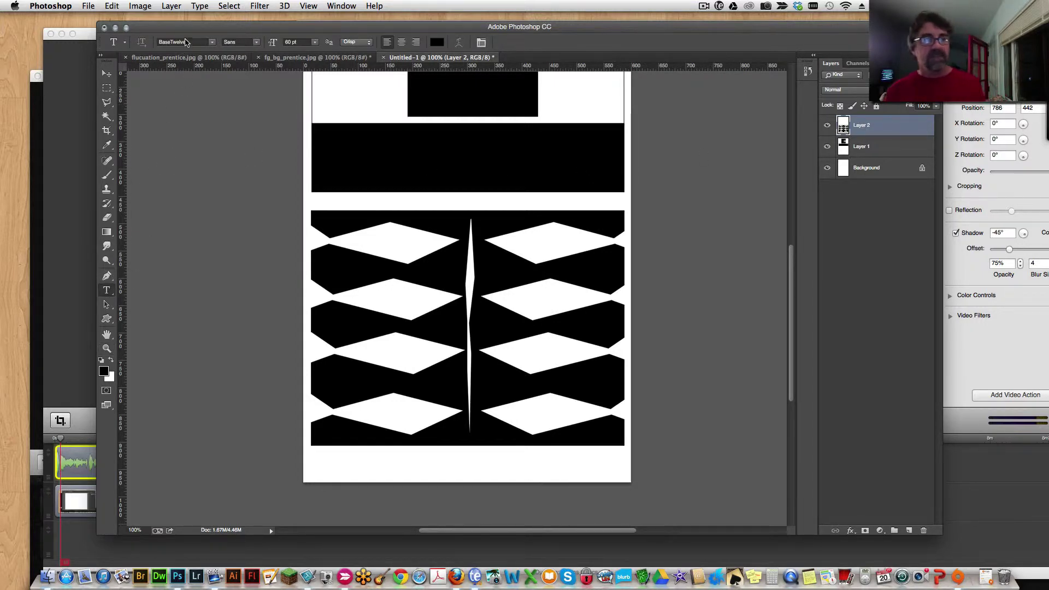
left_click(211, 44)
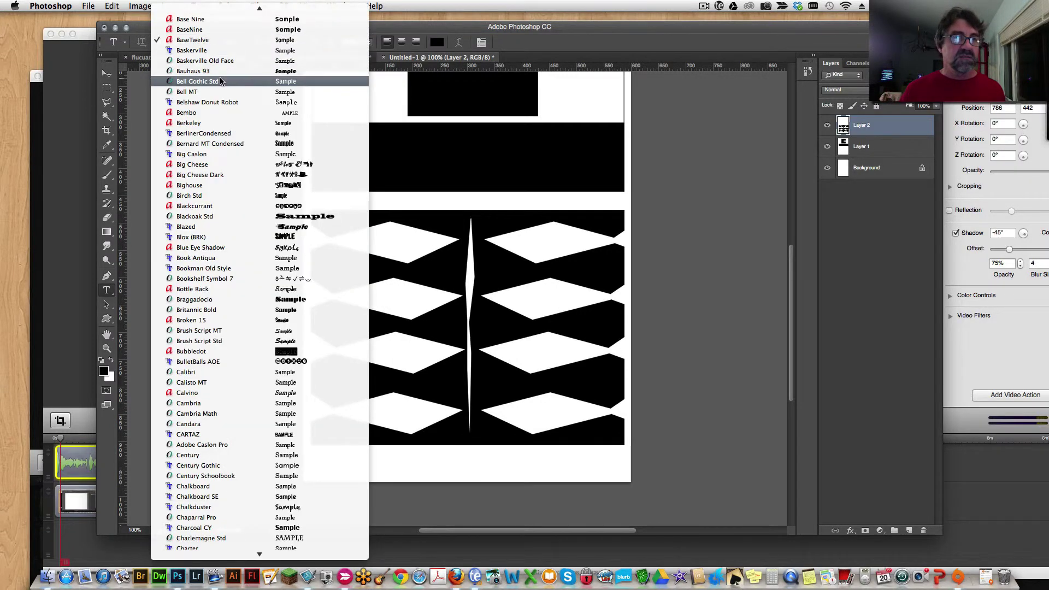
scroll(218, 77, "up", 5)
left_click(216, 105)
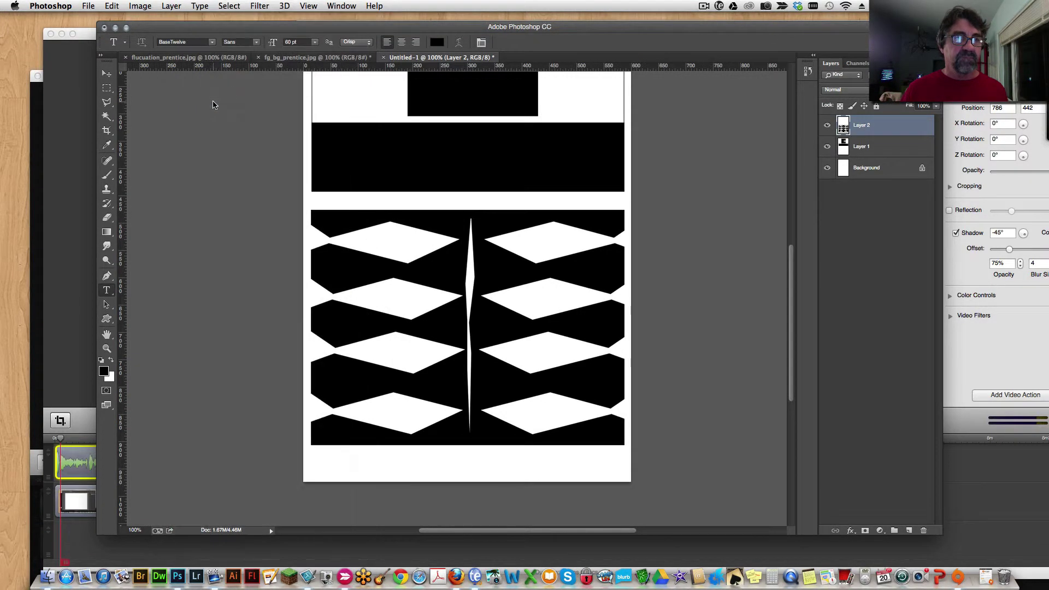
left_click(297, 43)
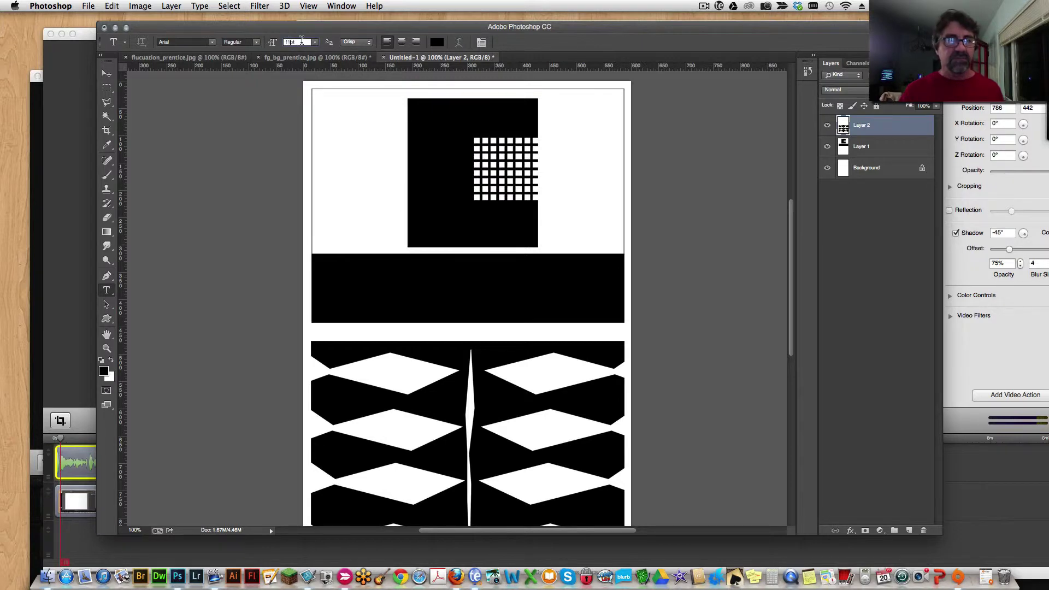
key("Return")
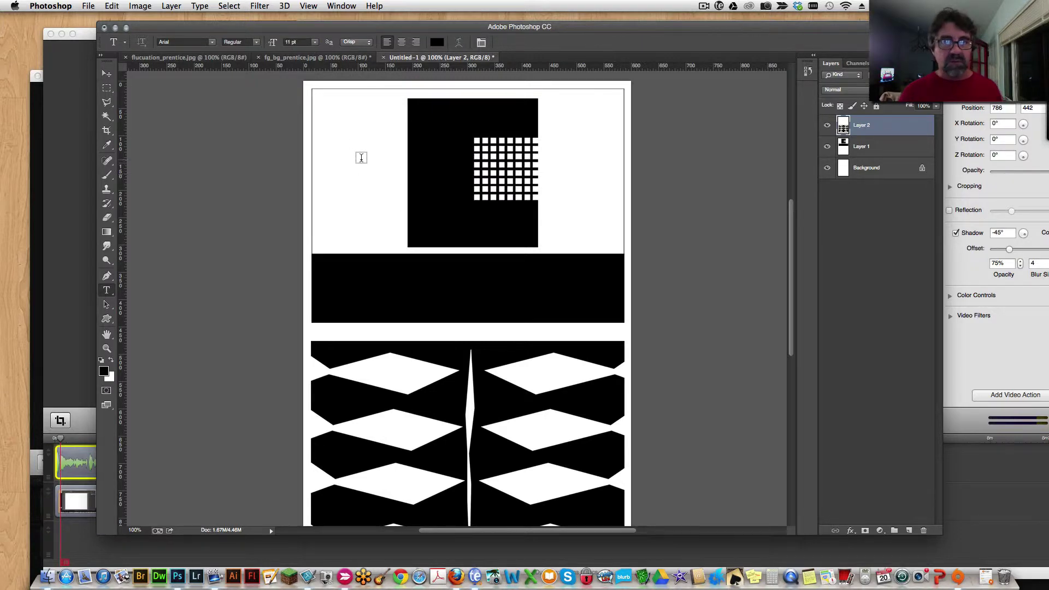
- Add a two-line caption below the diamond pattern reading "From top:FG/BG, Fluctuation", with the artist's full name and 2014 on the second line
scroll(361, 158, "down", 5)
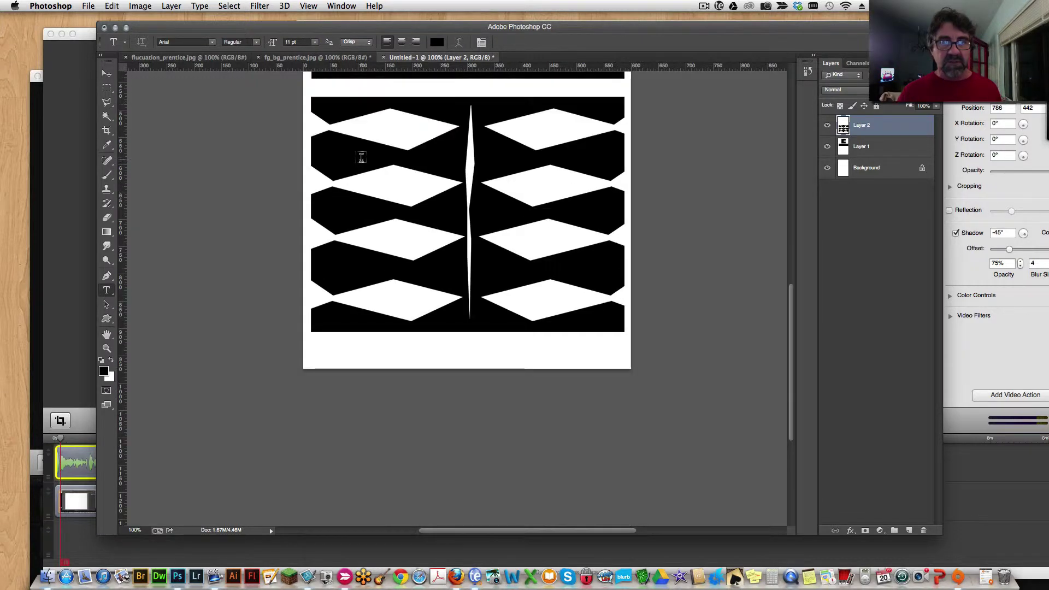
left_click(489, 347)
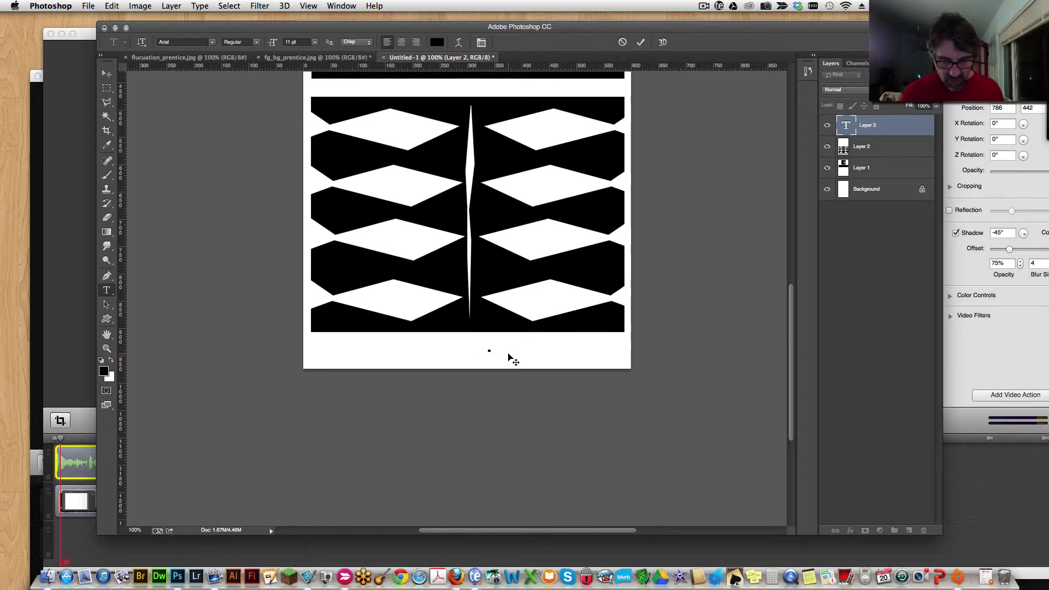
type("T")
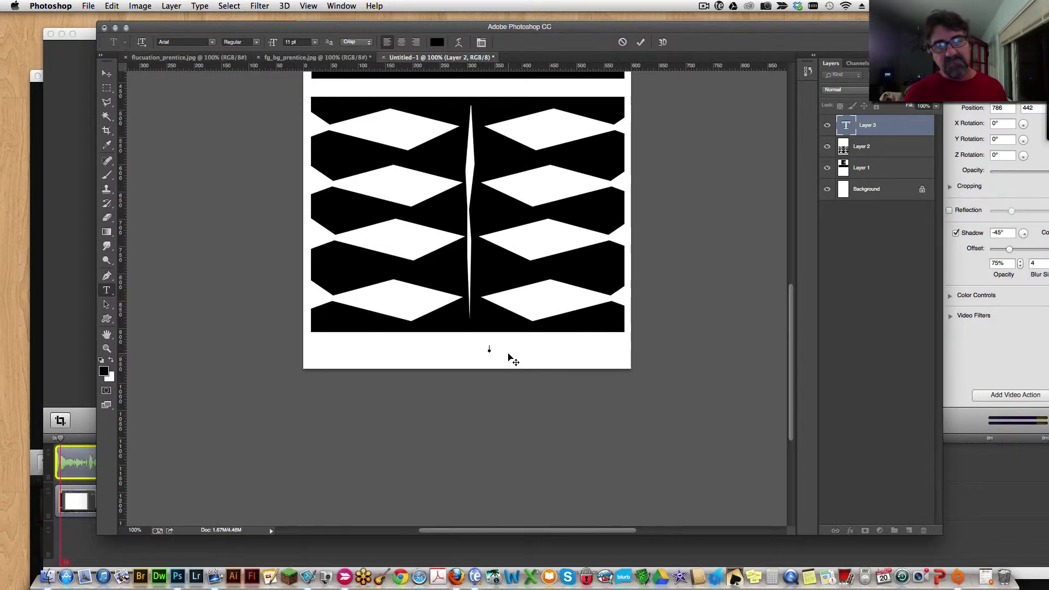
type("From top")
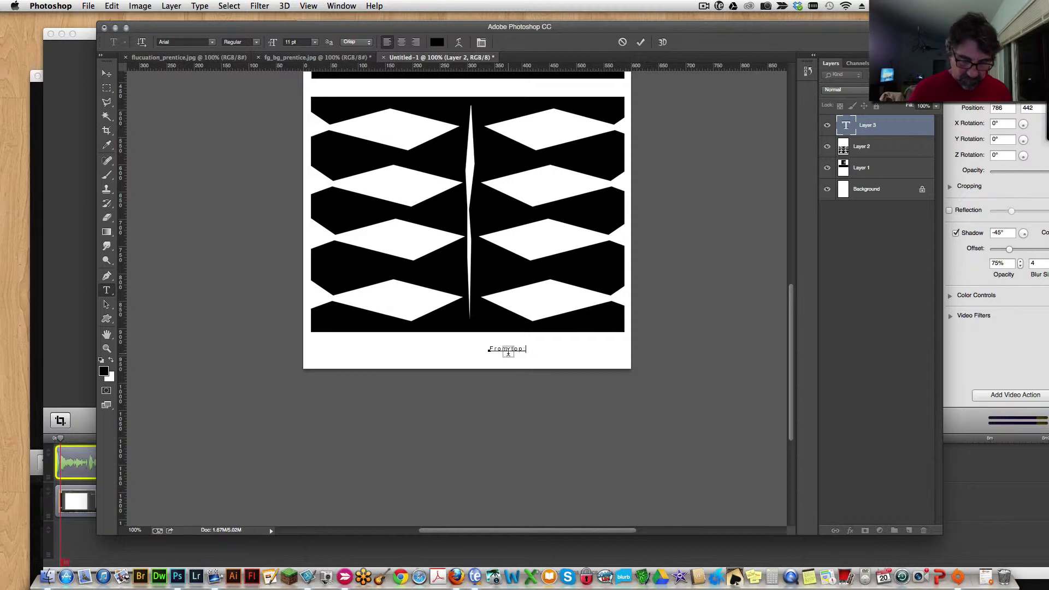
type("FG/BG")
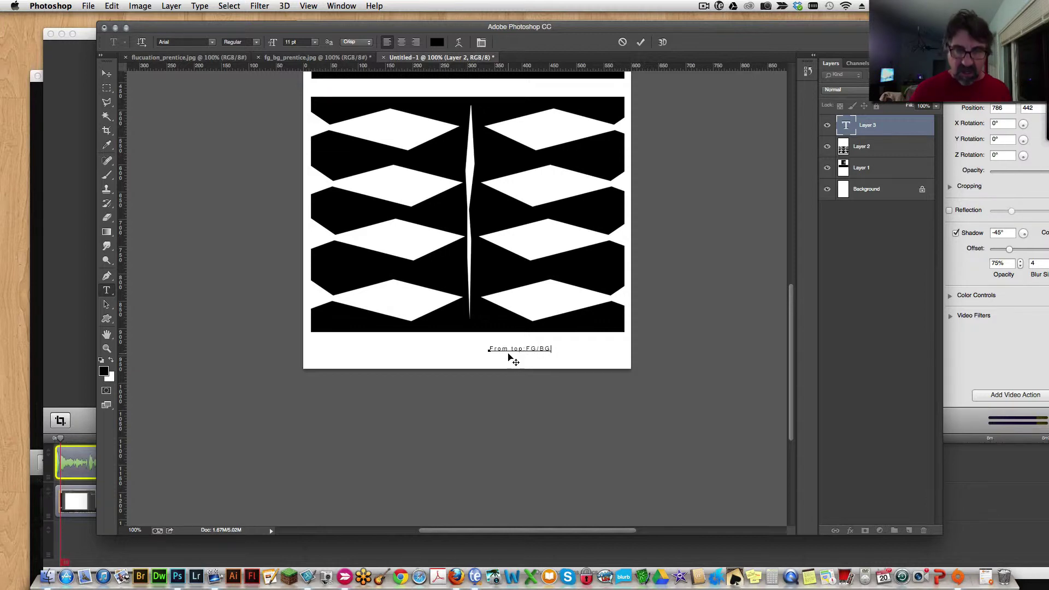
type(". ")
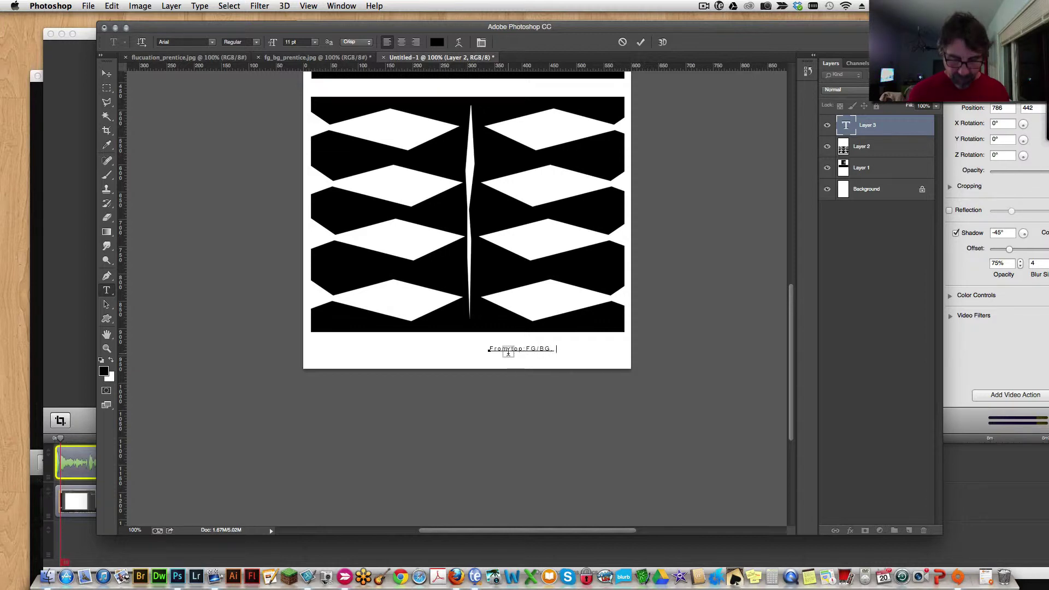
type("Fluctu")
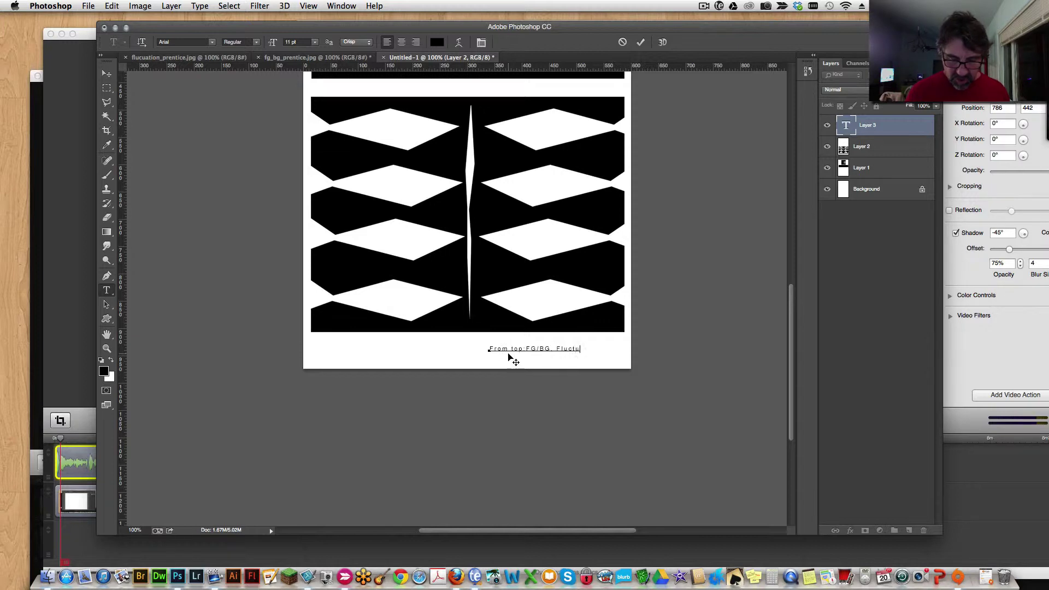
type("ation Jeff P")
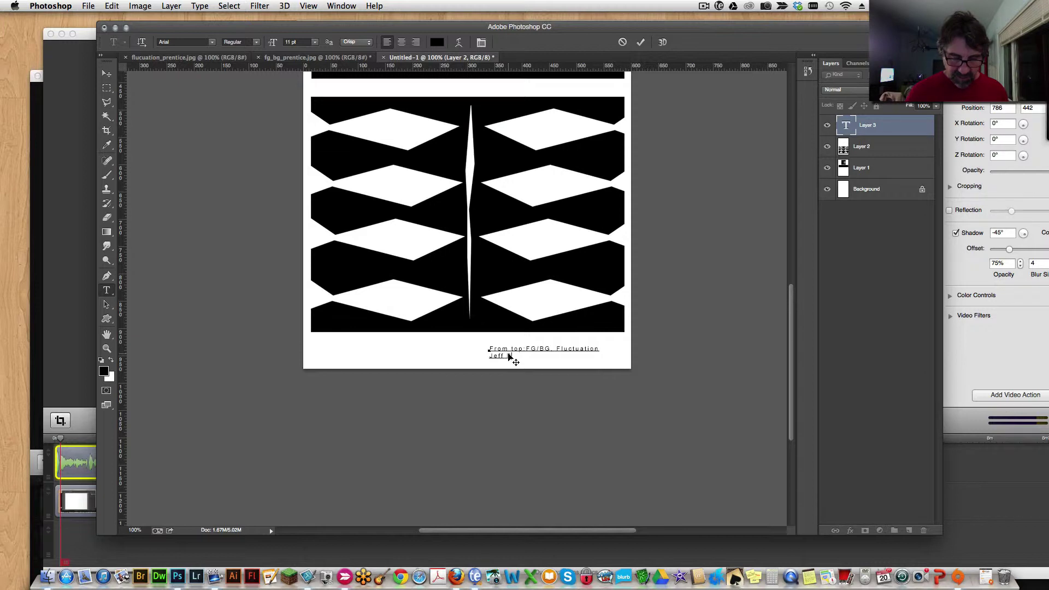
type("rentice")
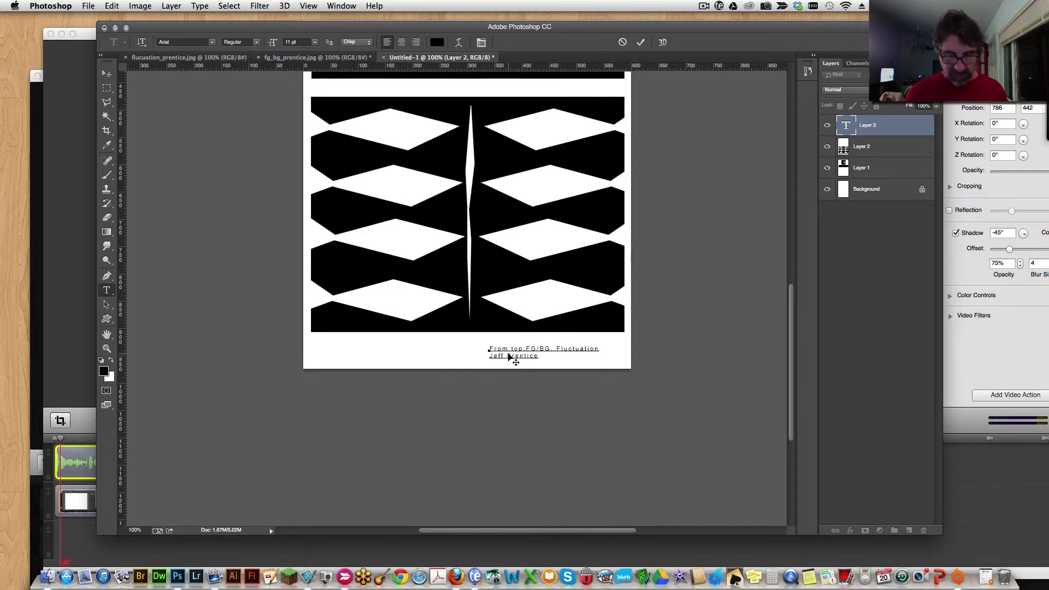
type(" 2014")
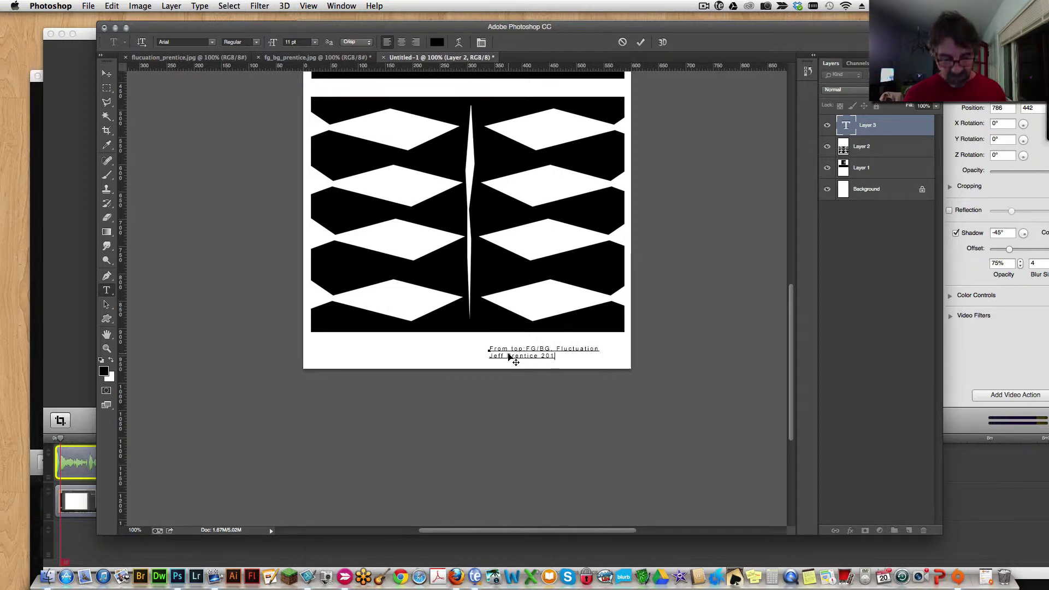
- Move the caption right and slightly up so its right end lines up with the right edge of the diamond pattern
left_click(108, 73)
key("shift+Right")
key("shift+Right")
key("shift+Right")
key("shift+Right")
key("shift+Right")
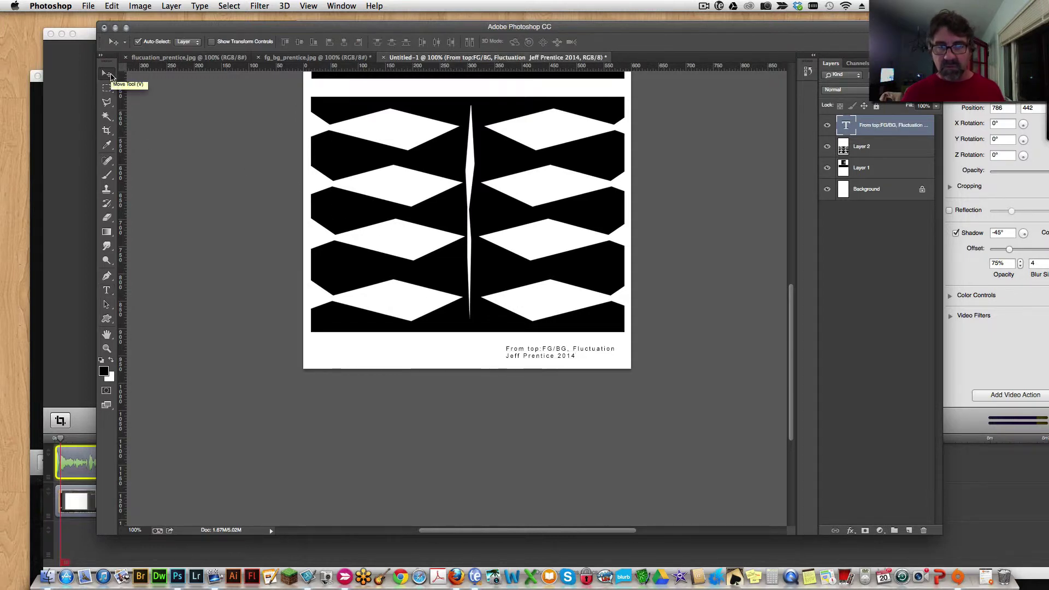
key("Left")
key("Left")
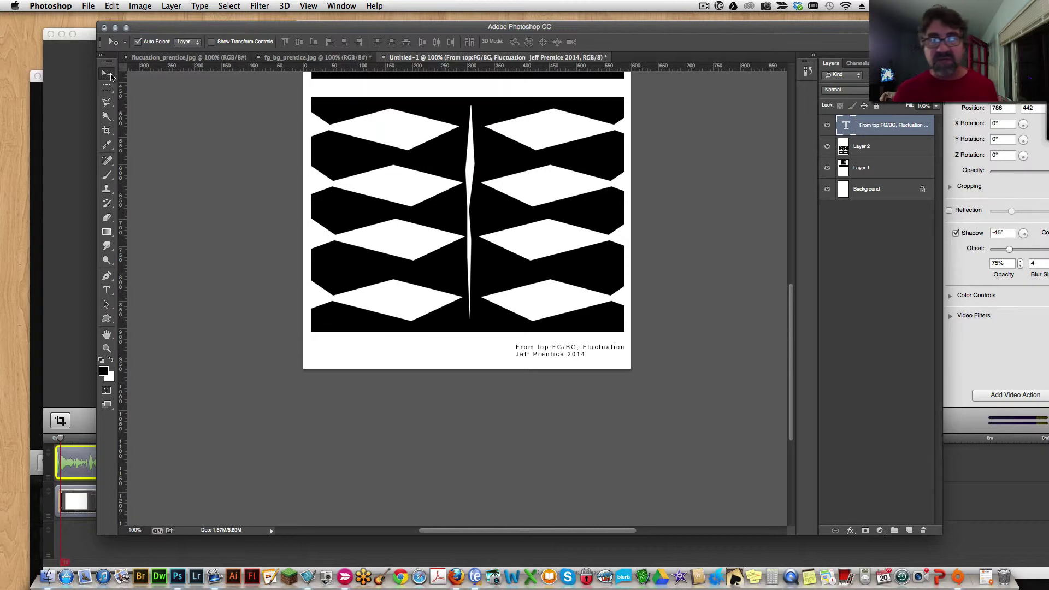
- Export the composition for the web as a JPEG High image to the Desktop, named "final_draft" followed by the artist's last name
left_click(88, 6)
left_click(108, 150)
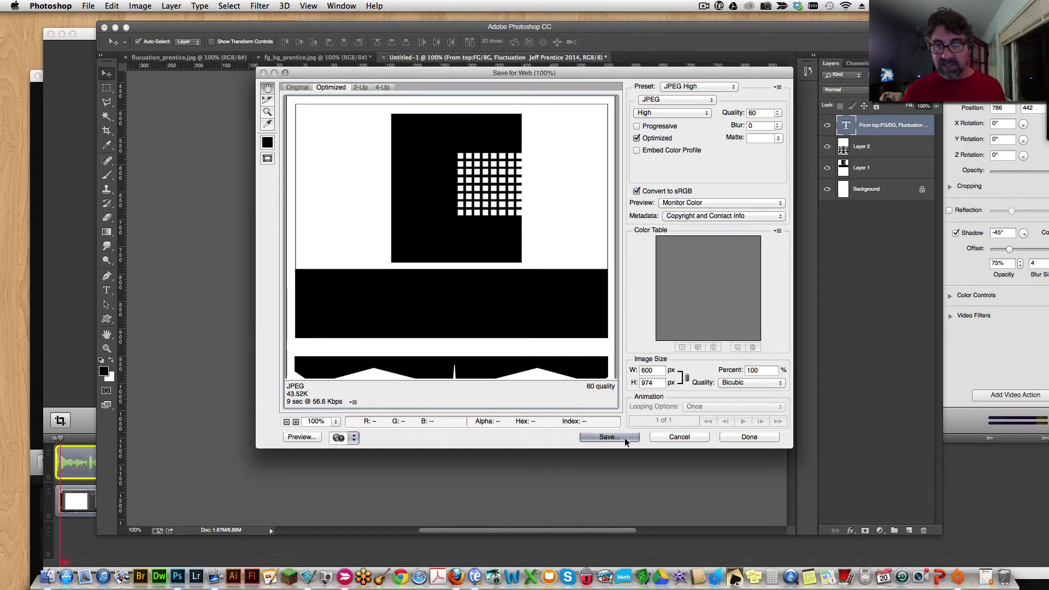
left_click(606, 438)
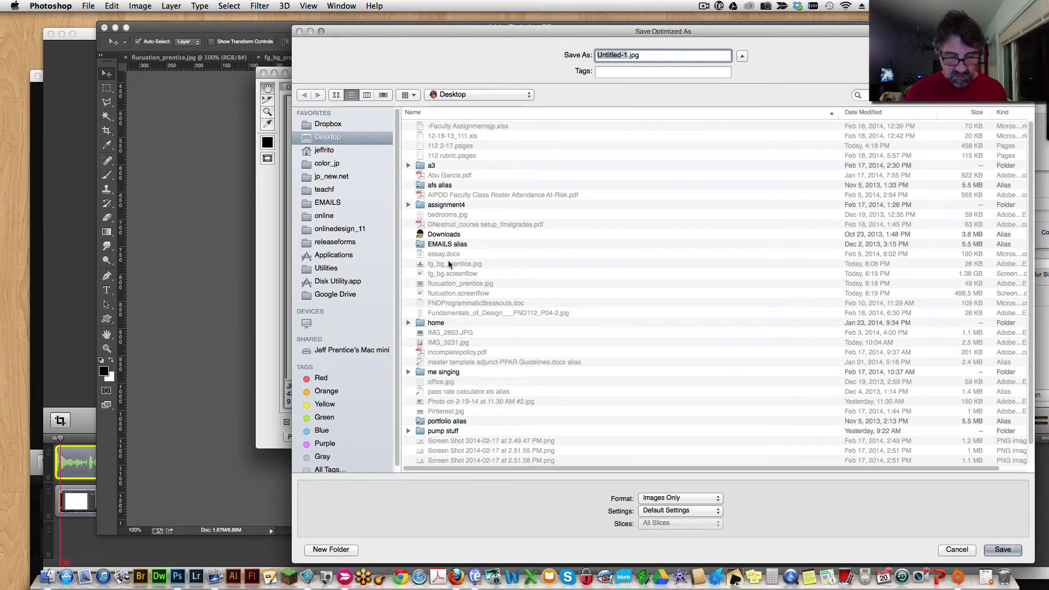
type("final_")
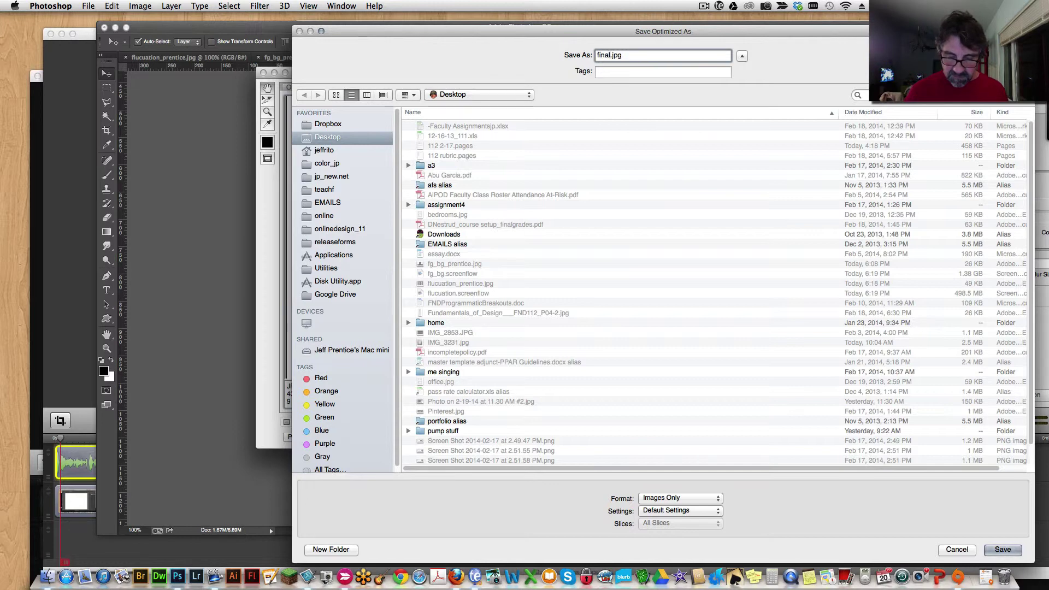
type("draft")
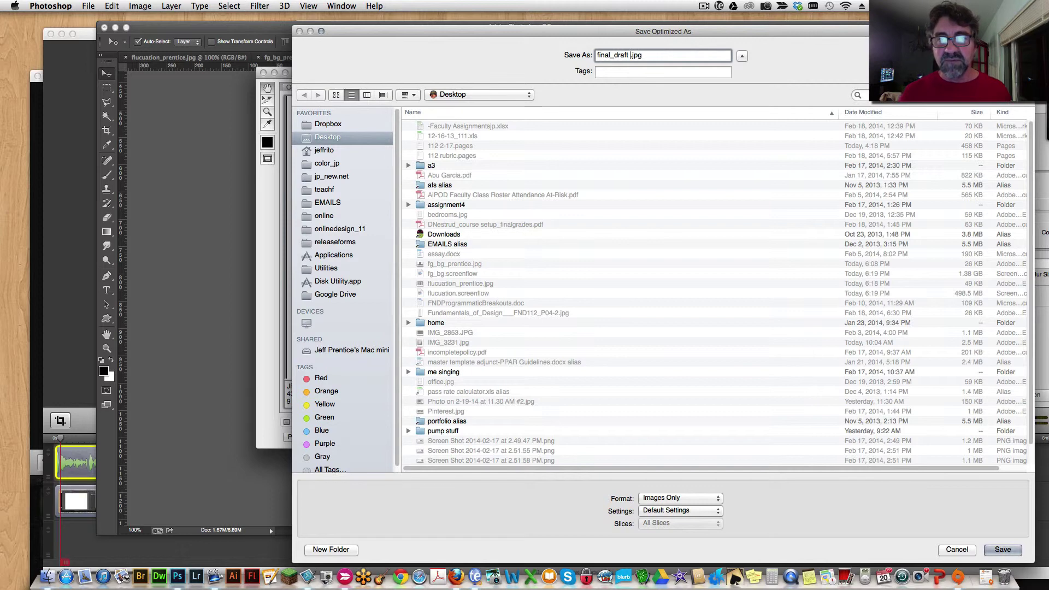
key("BackSpace")
type("Prentice")
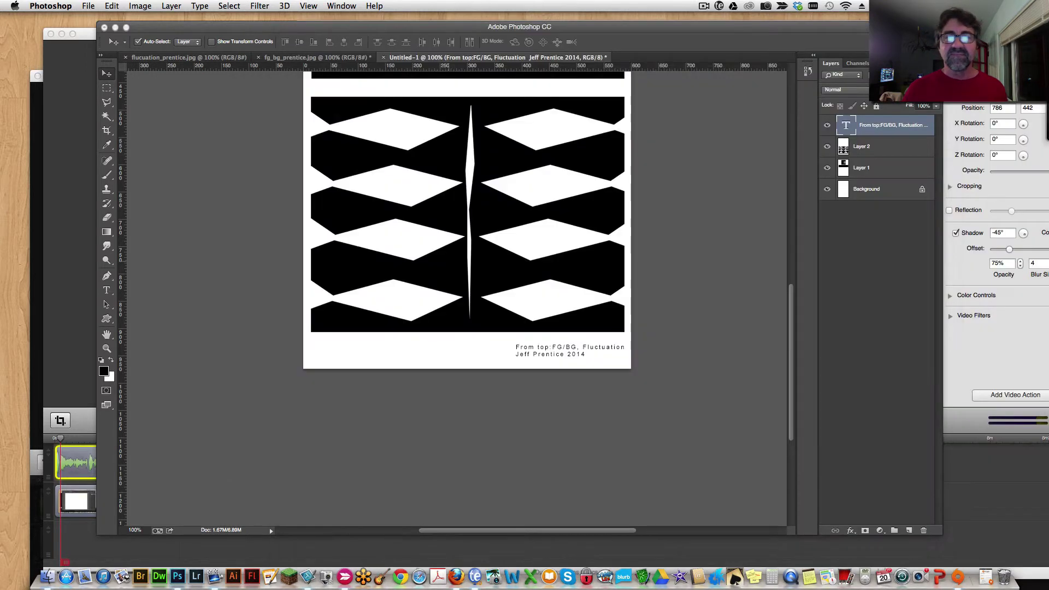
key("Return")
- Review the full composition, from the grid design through the diamond pattern to the caption
scroll(411, 251, "up", 3)
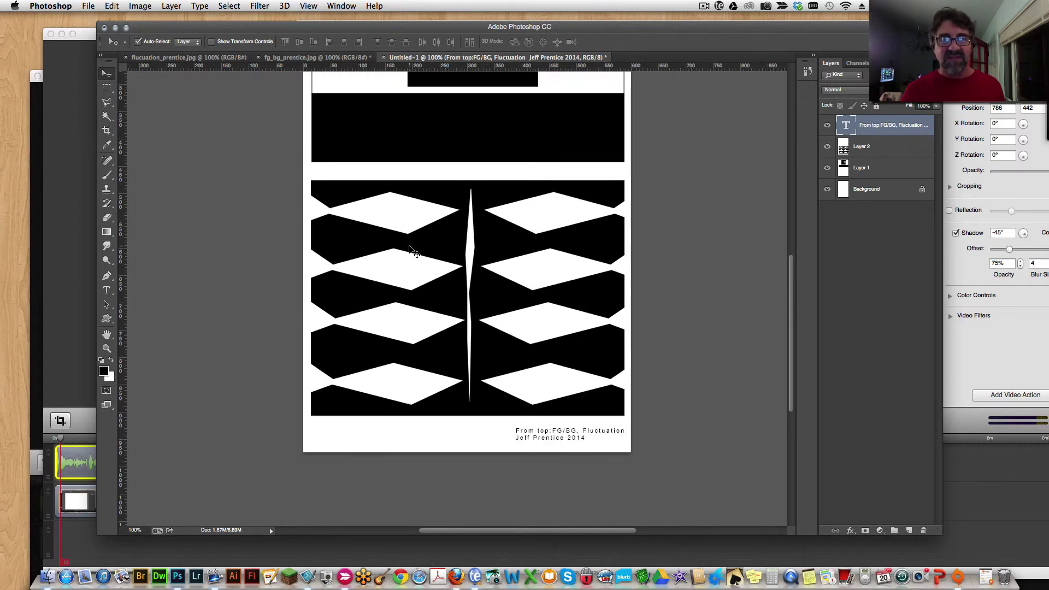
scroll(407, 245, "up", 9)
scroll(405, 246, "down", 8)
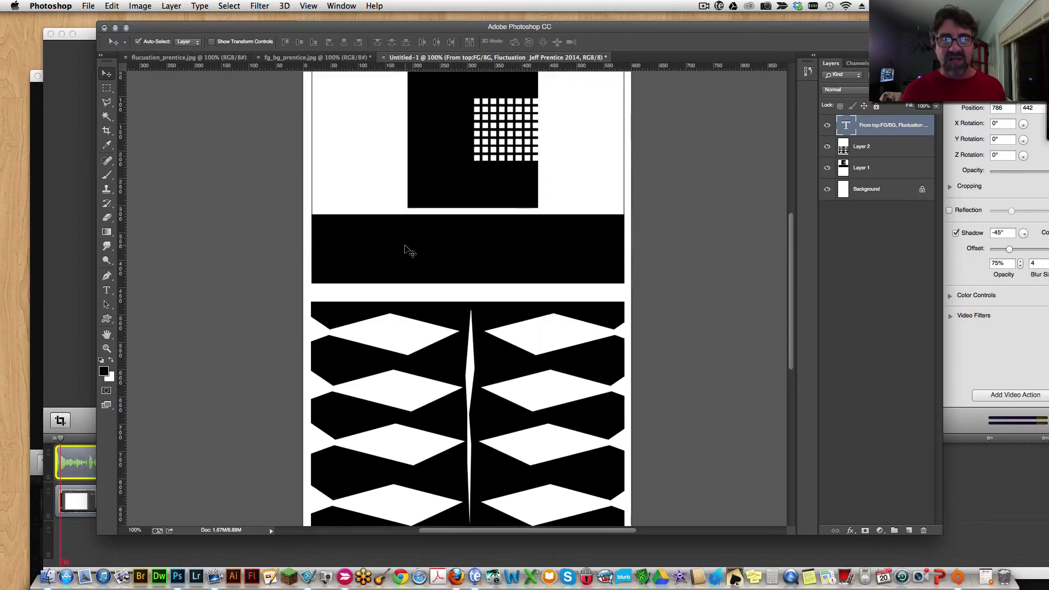
scroll(407, 250, "up", 2)
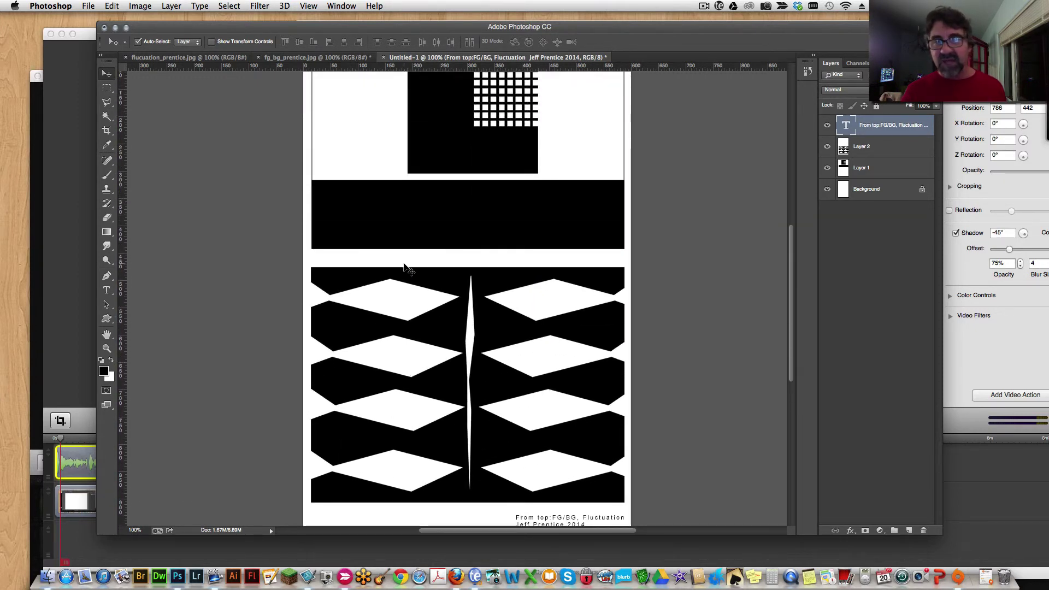
scroll(404, 257, "up", 2)
scroll(405, 260, "up", 1)
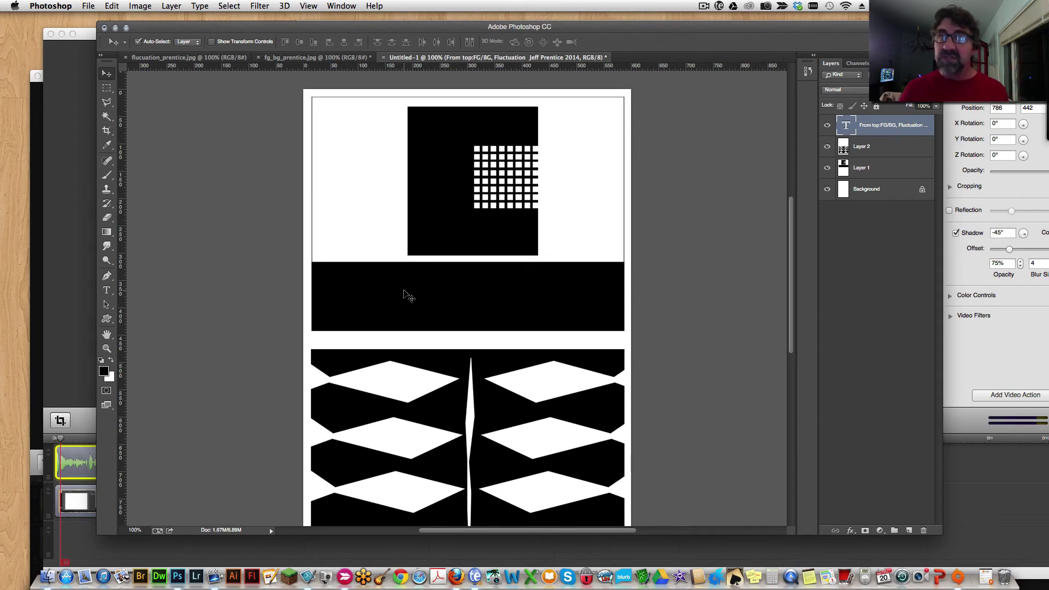
scroll(404, 295, "down", 5)
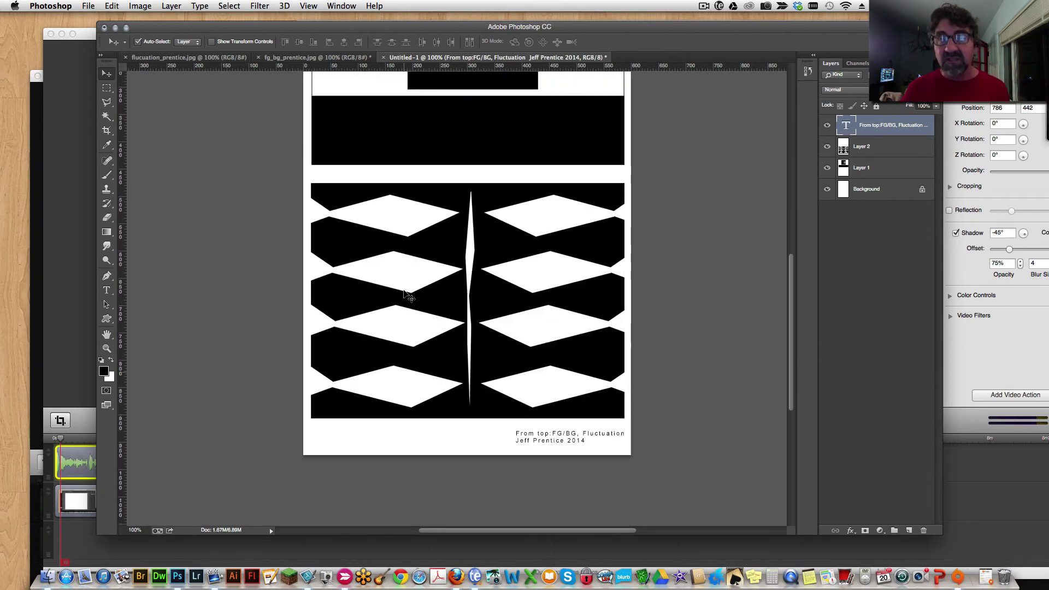
scroll(404, 295, "up", 5)
scroll(405, 296, "down", 4)
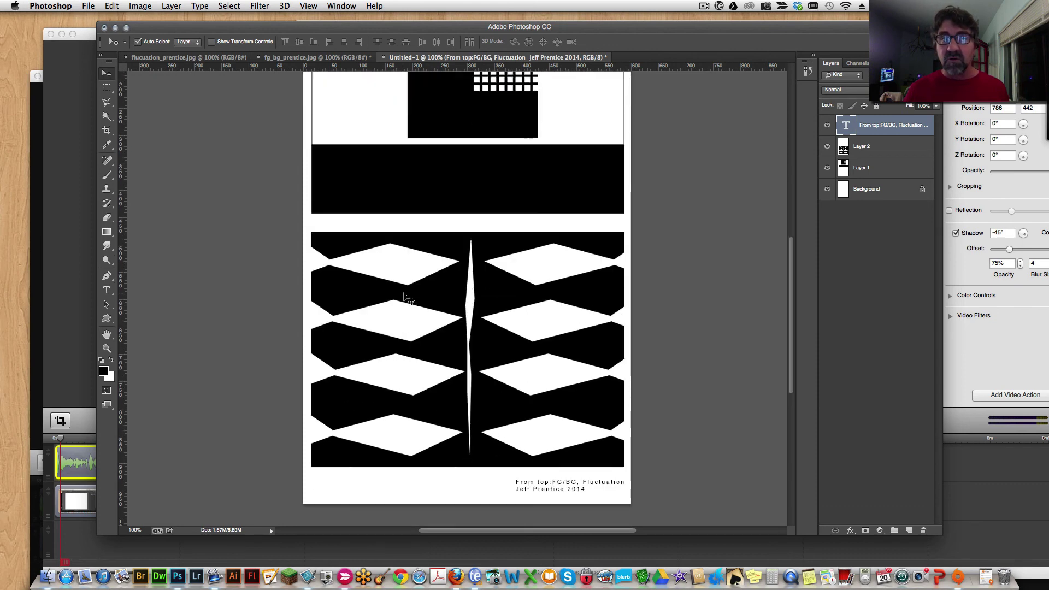
left_click(703, 9)
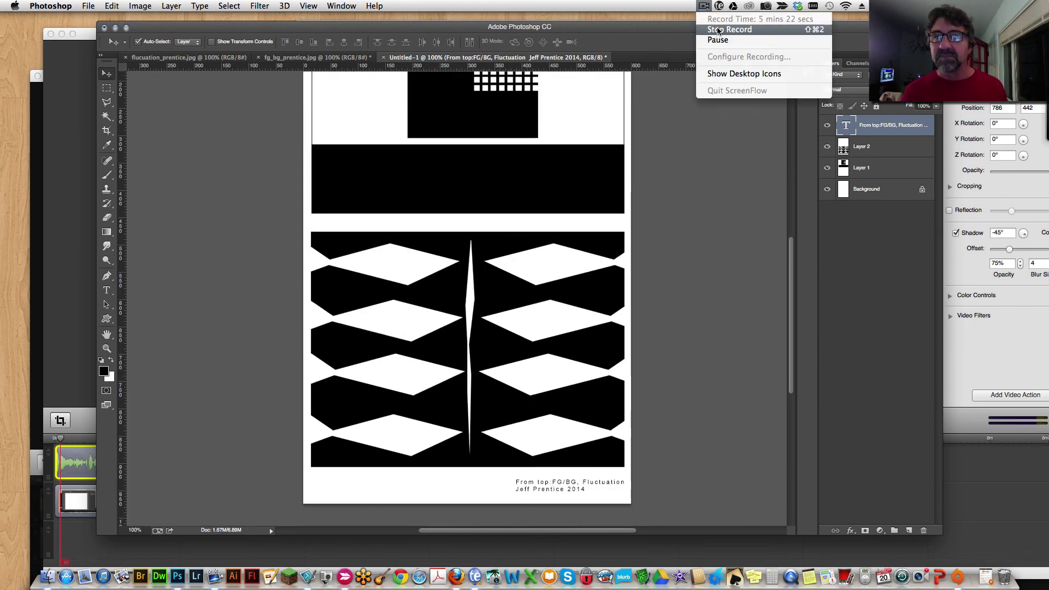